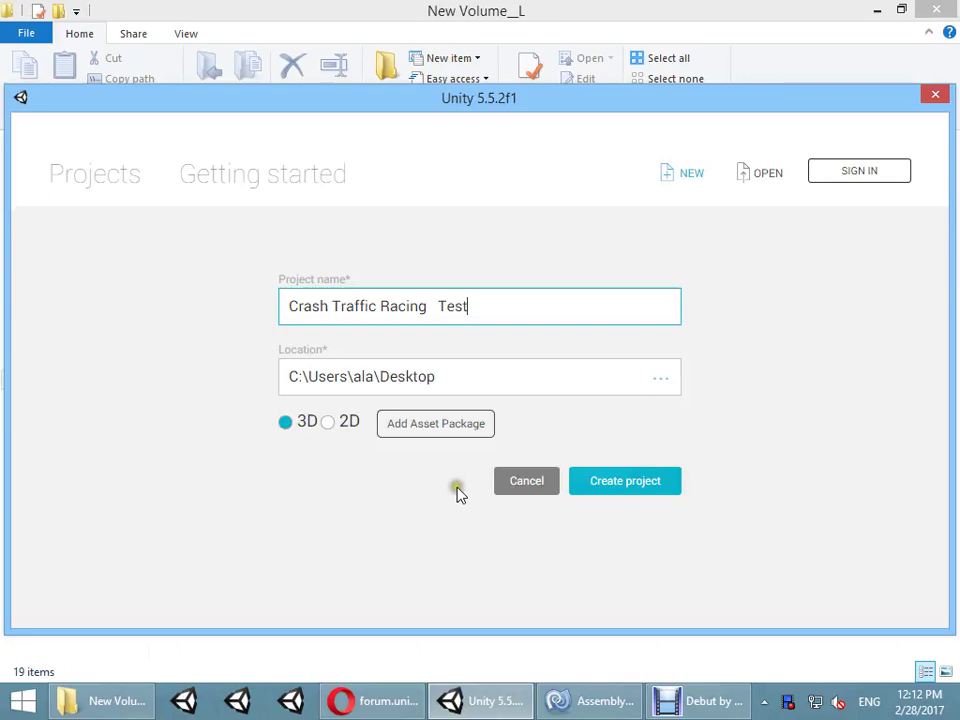
Step: Drag uploadtool_Crash Traffic Race.unitypackage from File Explorer onto Unity's Assets panel
click(659, 490)
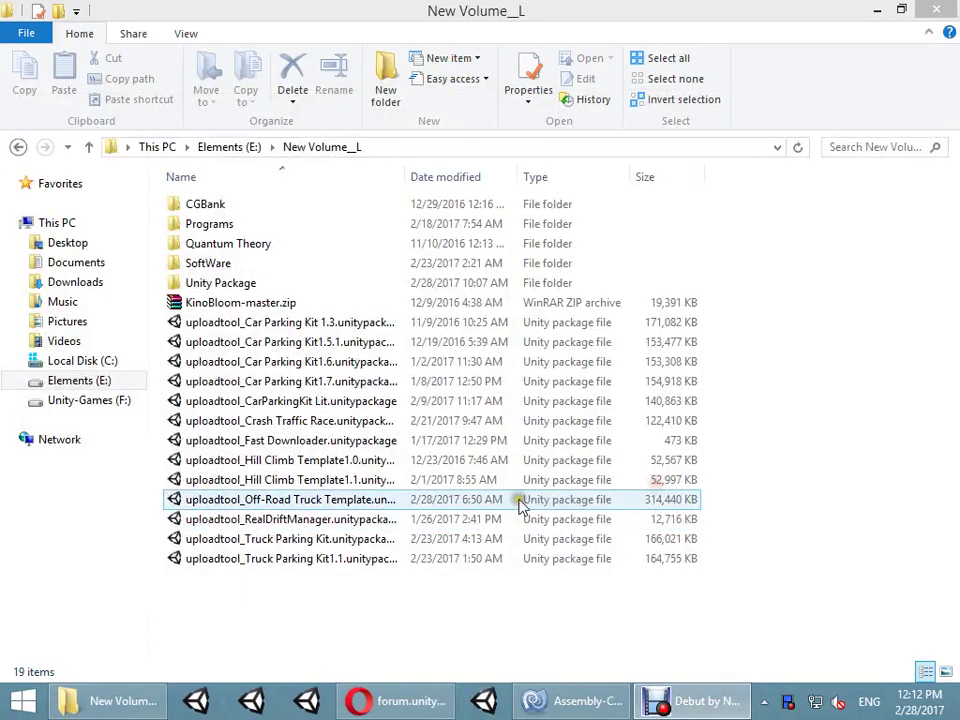
mouse_move(326, 420)
mouse_down()
mouse_move(362, 483)
mouse_move(491, 635)
mouse_up()
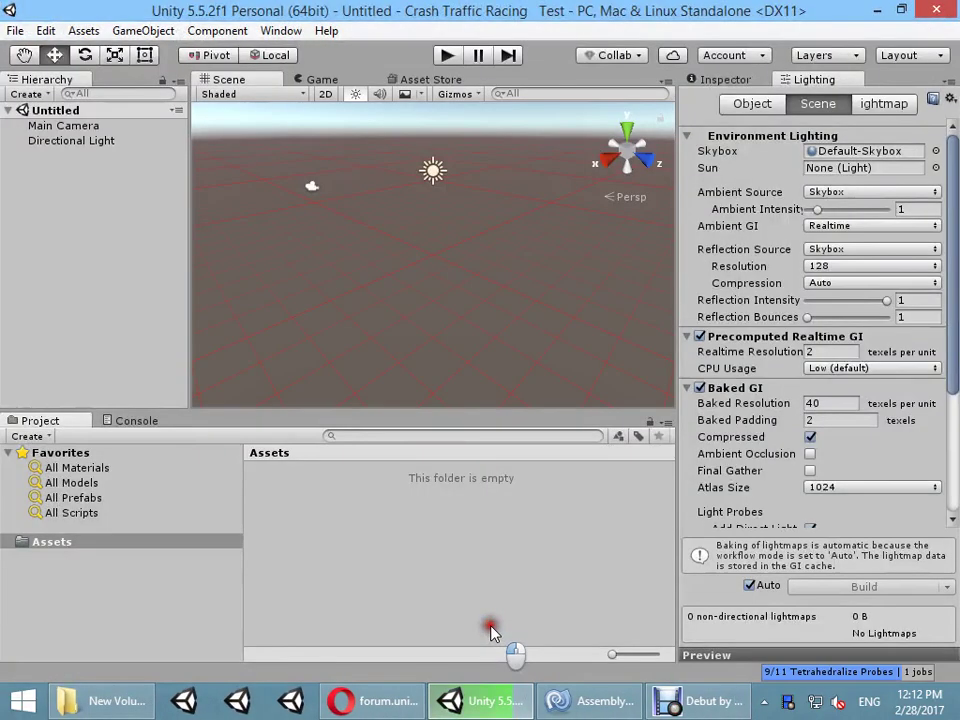
mouse_move(491, 635)
mouse_down()
mouse_move(443, 557)
mouse_move(395, 523)
mouse_up()
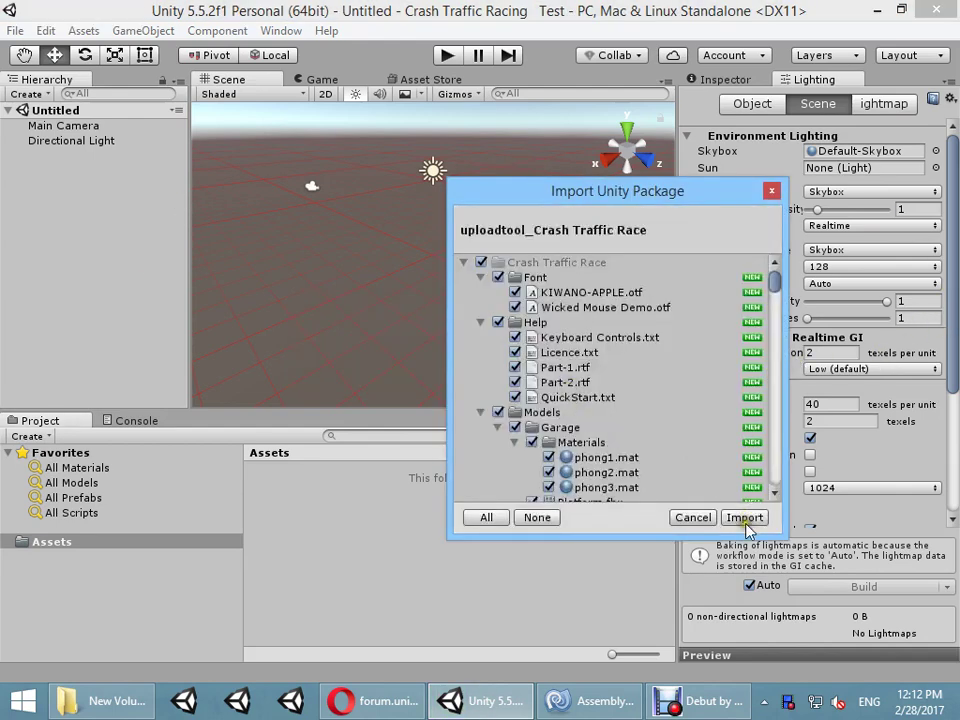
Step: Import every asset in the Crash Traffic Race package
click(745, 517)
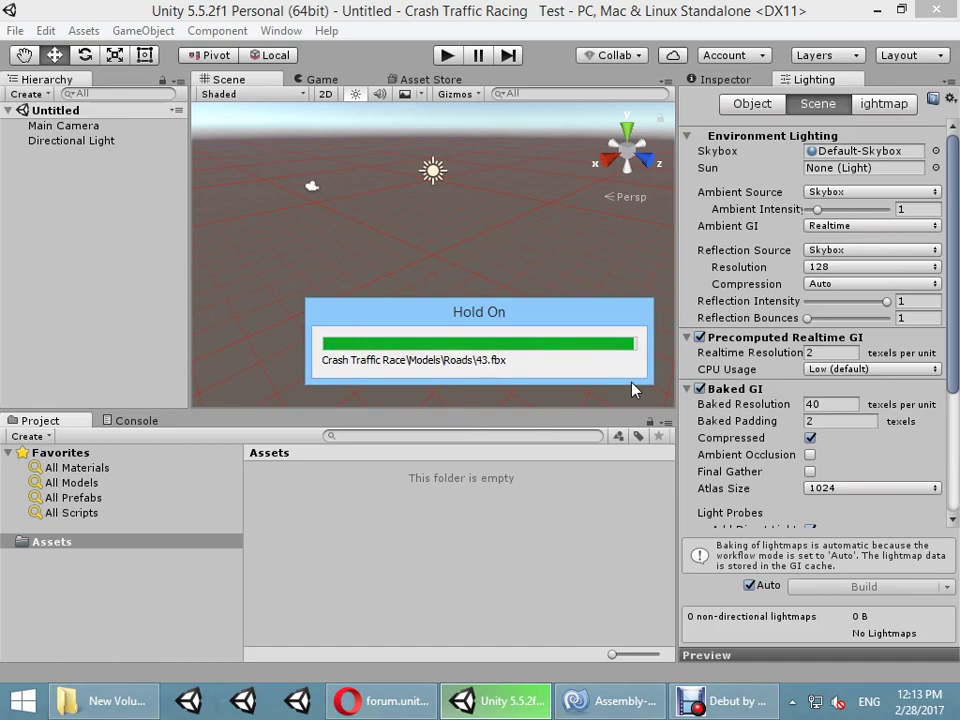
Step: Read the CS1622 InputSystem.cs error in the cleared Console, then minimize to the desktop
click(140, 421)
click(22, 435)
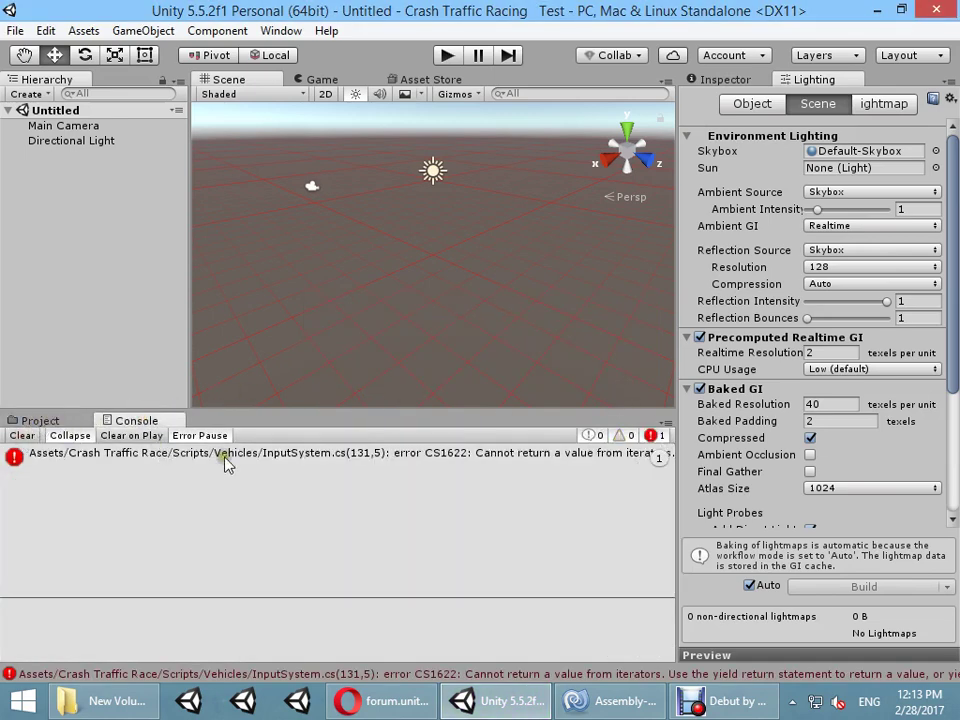
click(252, 455)
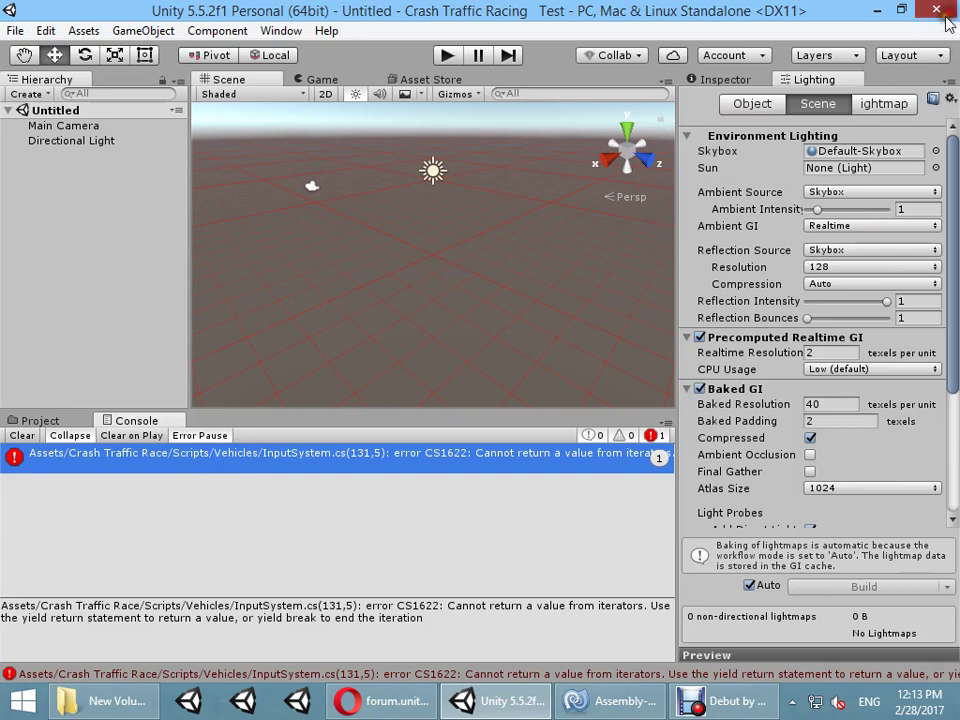
click(495, 700)
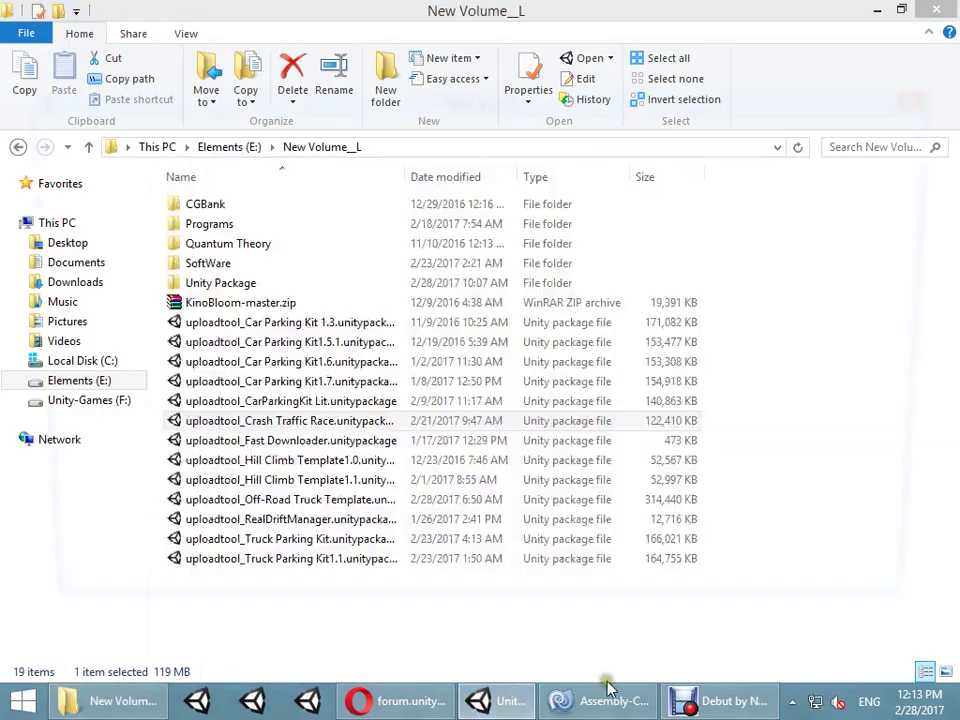
click(956, 717)
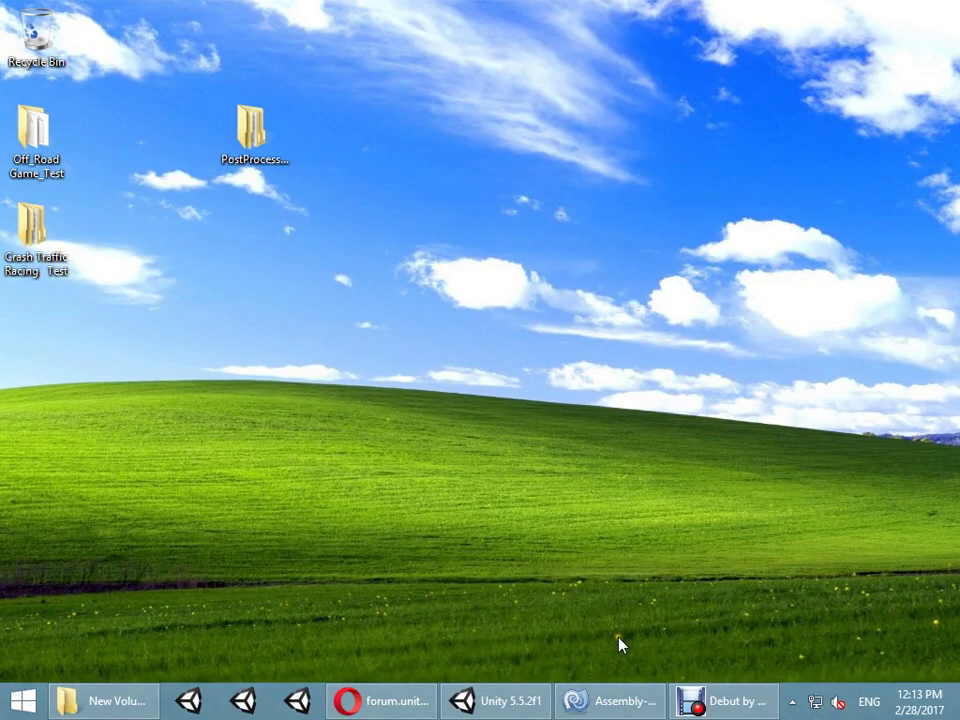
Step: Reopen the Crash Traffic Racing Test project from the Unity launcher
click(530, 702)
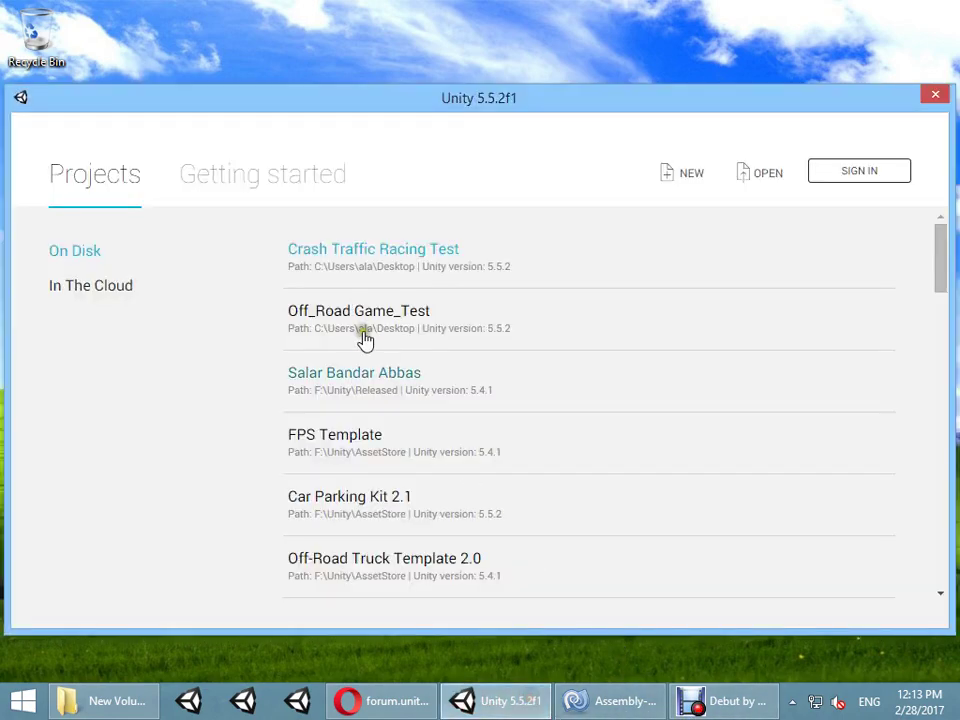
click(411, 260)
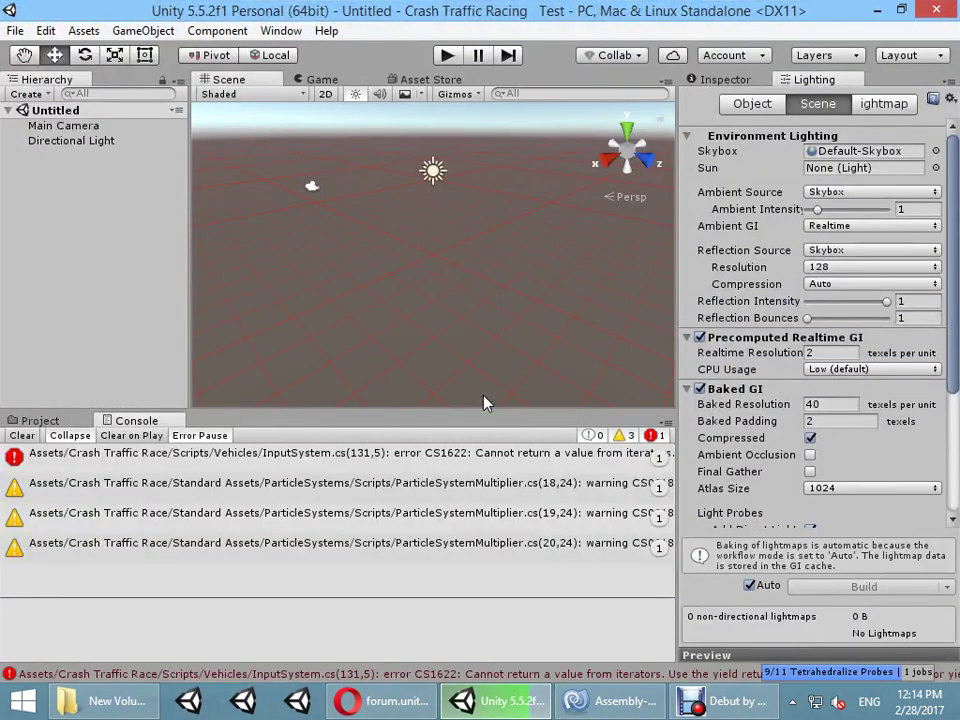
Step: Clear the Console and open InputSystem.cs at the CS1622 error line
click(21, 437)
click(128, 456)
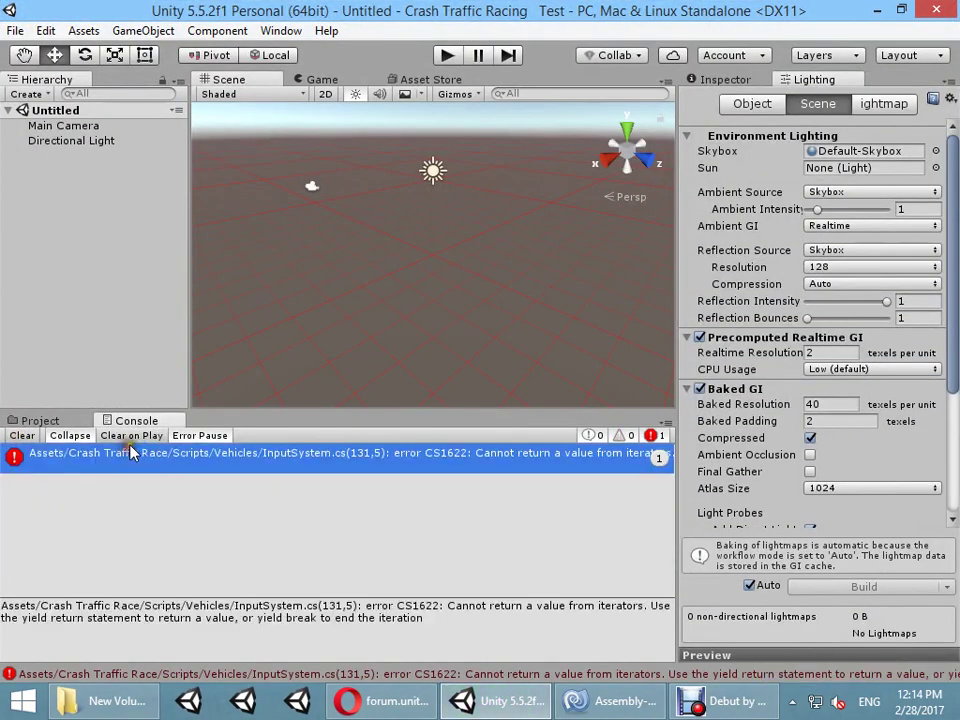
double_click(130, 453)
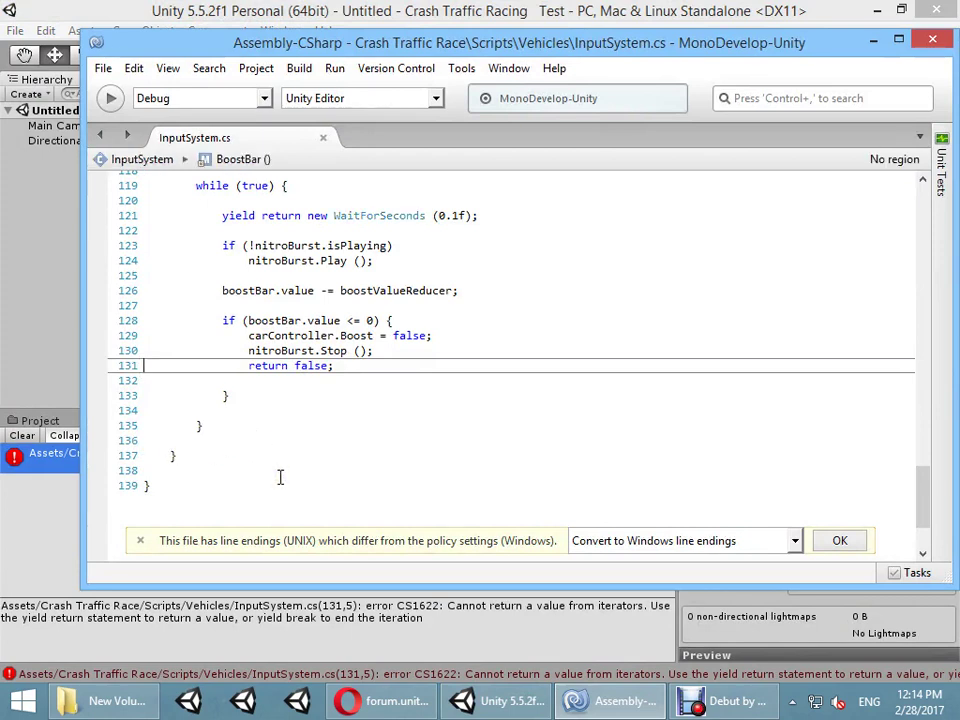
Step: Add a line after nitroBurst.Stop() reading 'yield return false;' and let Unity recompile
scroll(280, 477, up, 1)
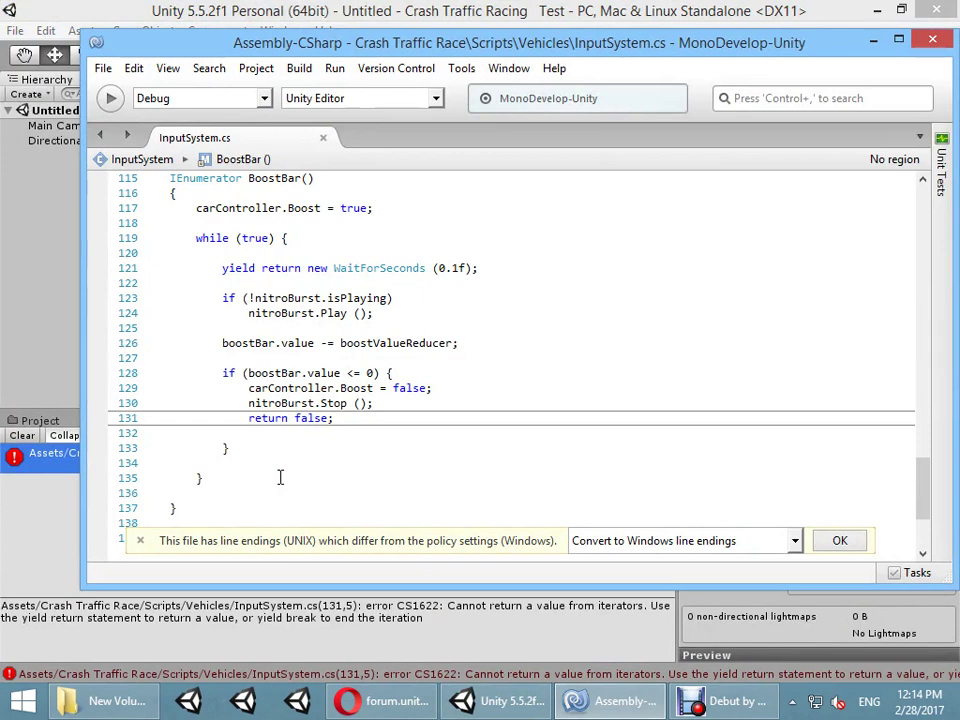
click(376, 404)
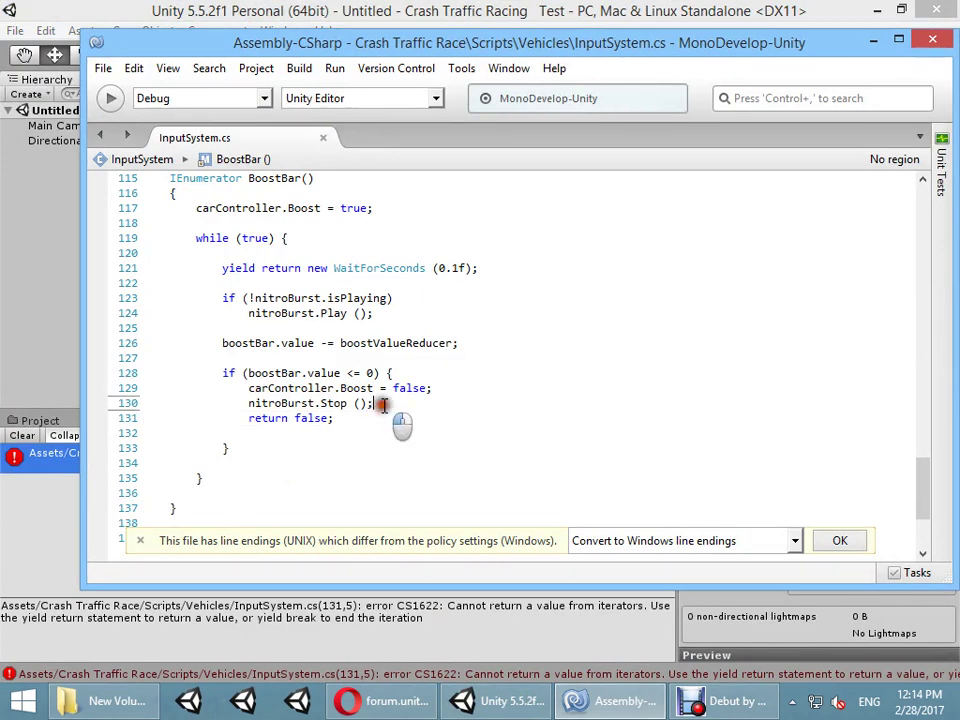
key(Return)
click(40, 363)
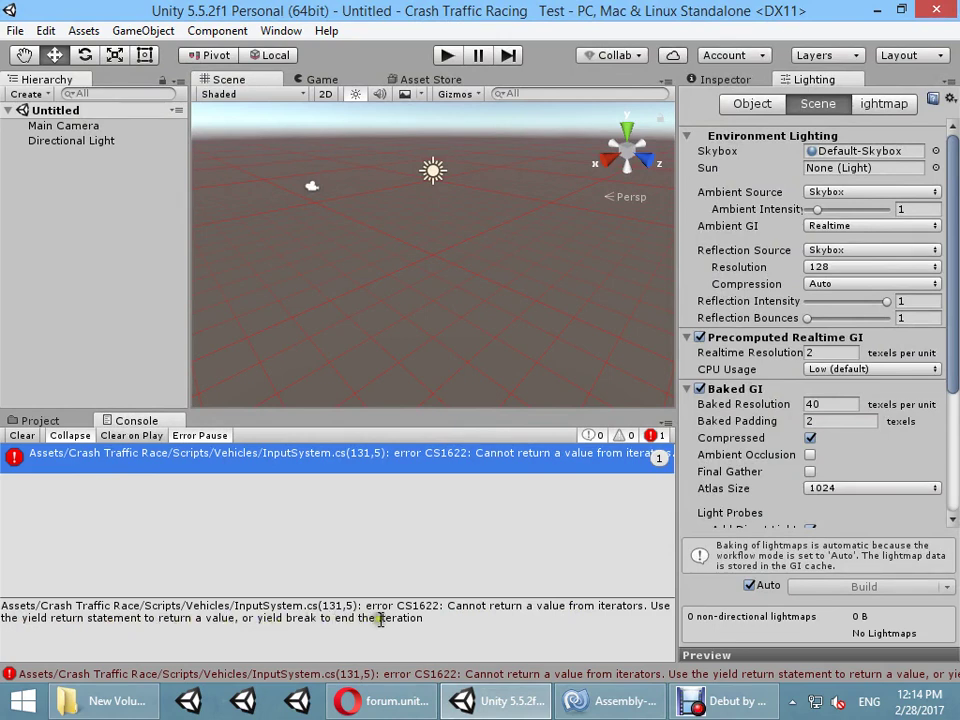
click(619, 713)
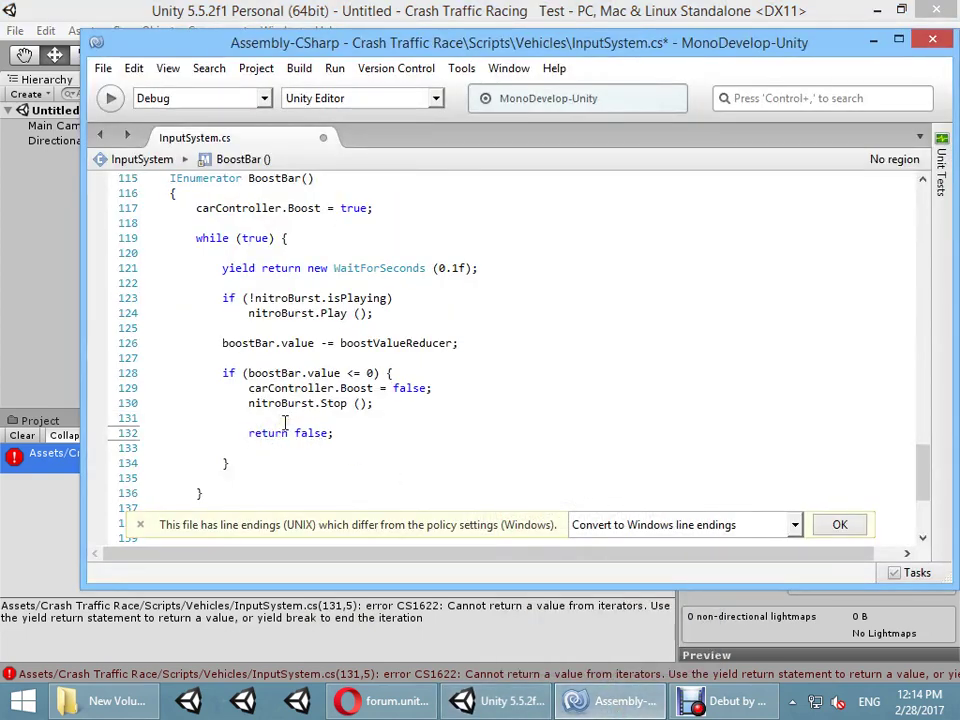
text(yield)
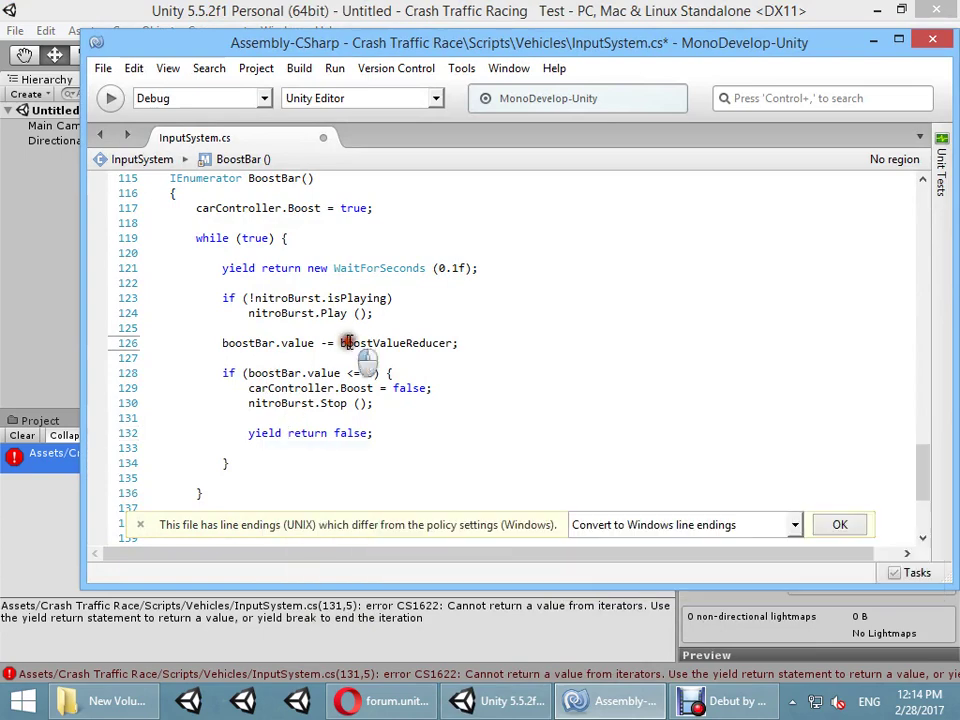
click(34, 281)
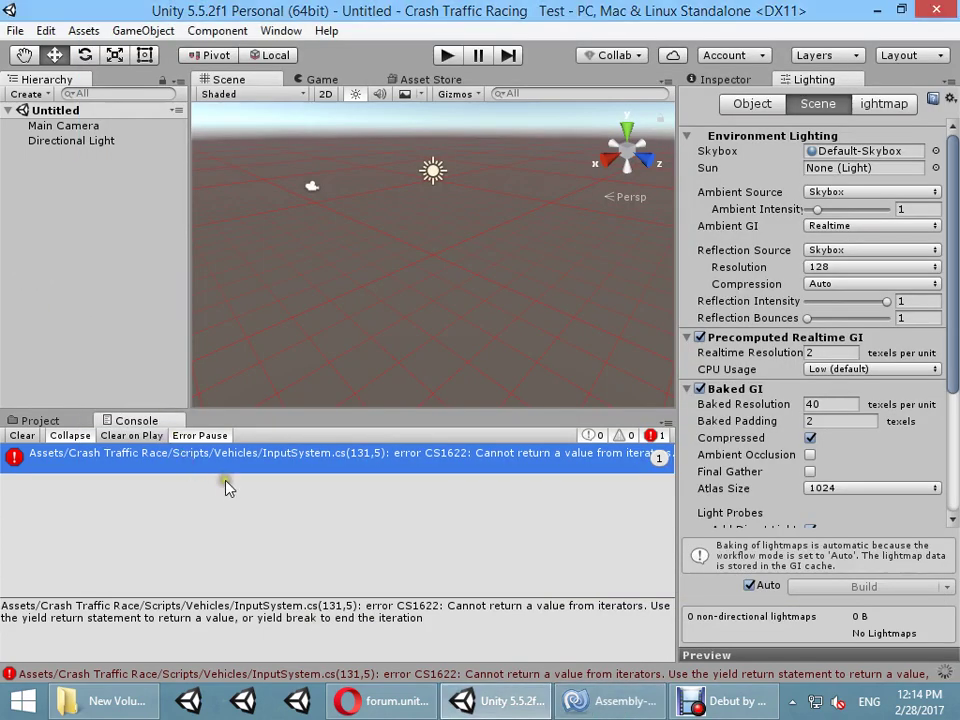
Step: Clear the Console, open the Garage scene from Scenes, and frame and orbit around Platform
click(22, 437)
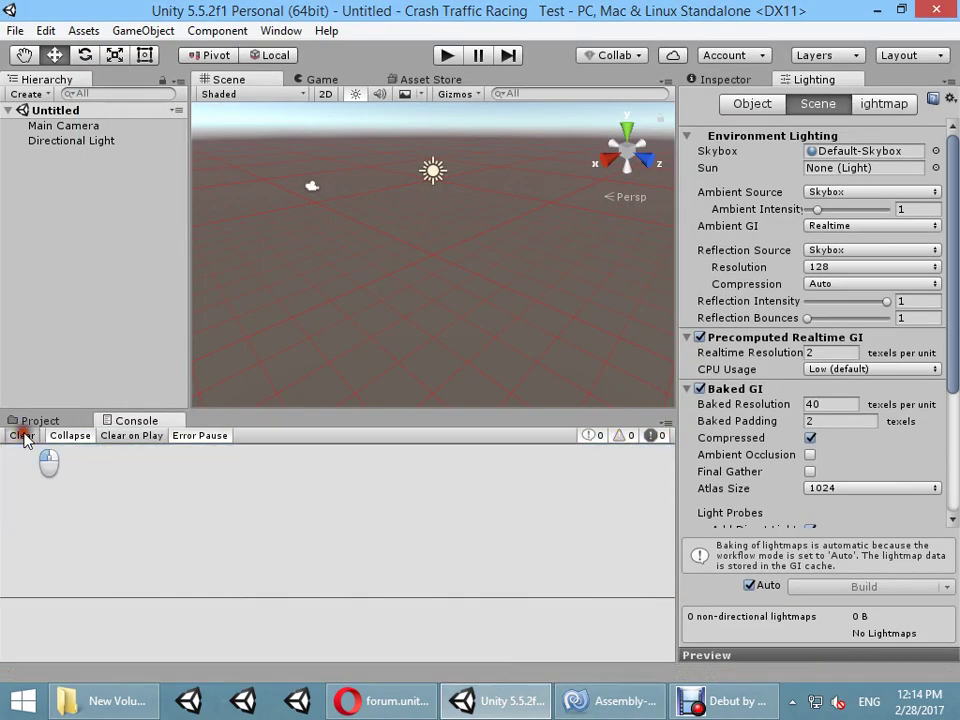
click(60, 421)
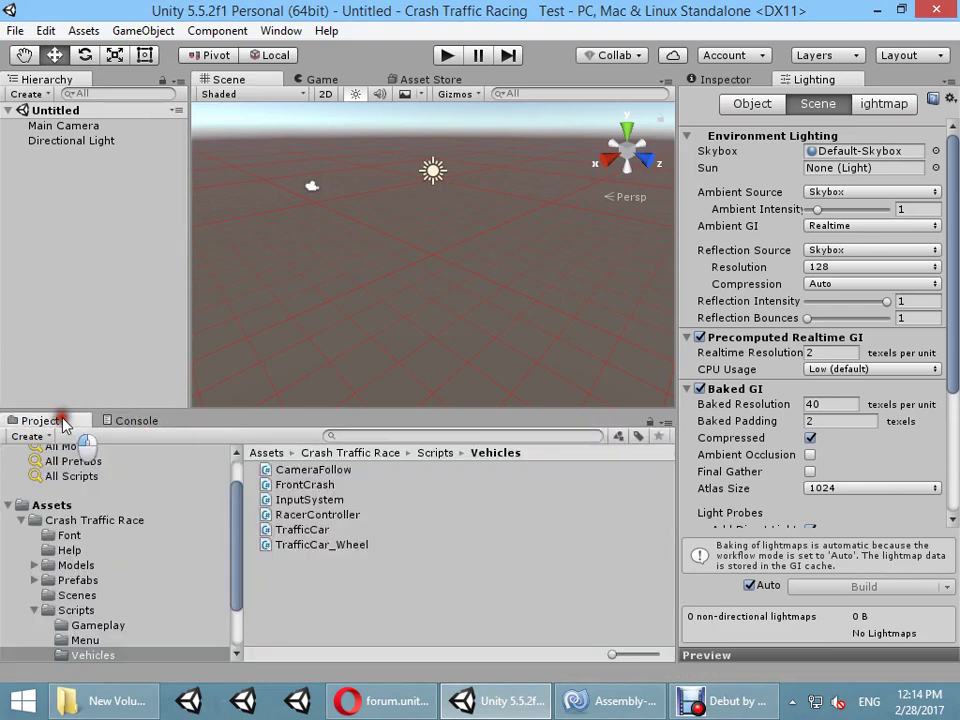
click(61, 303)
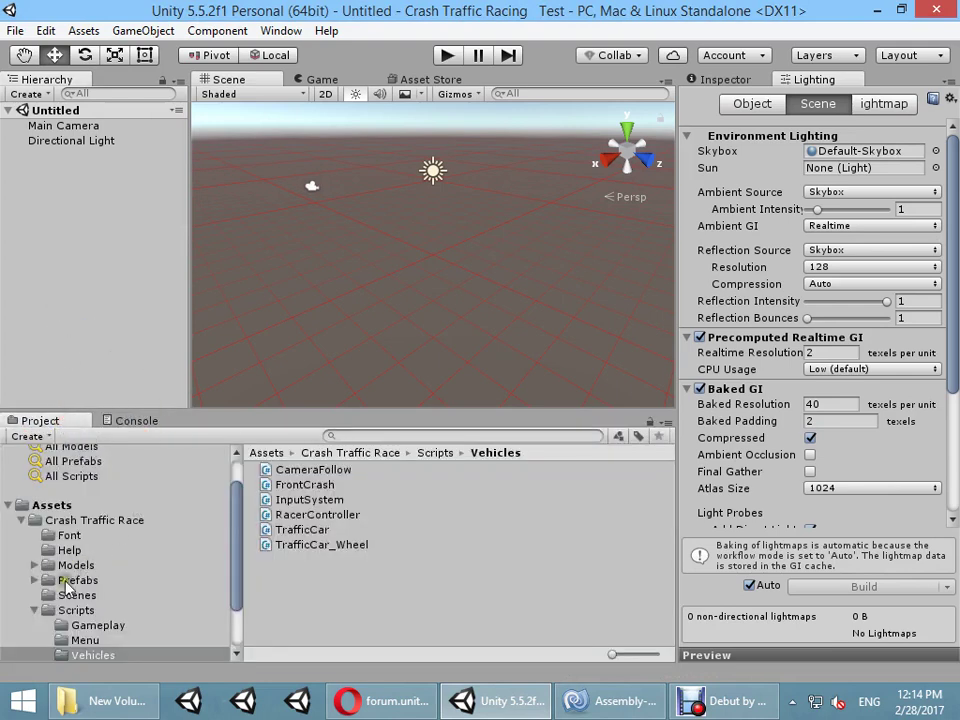
click(34, 610)
click(77, 595)
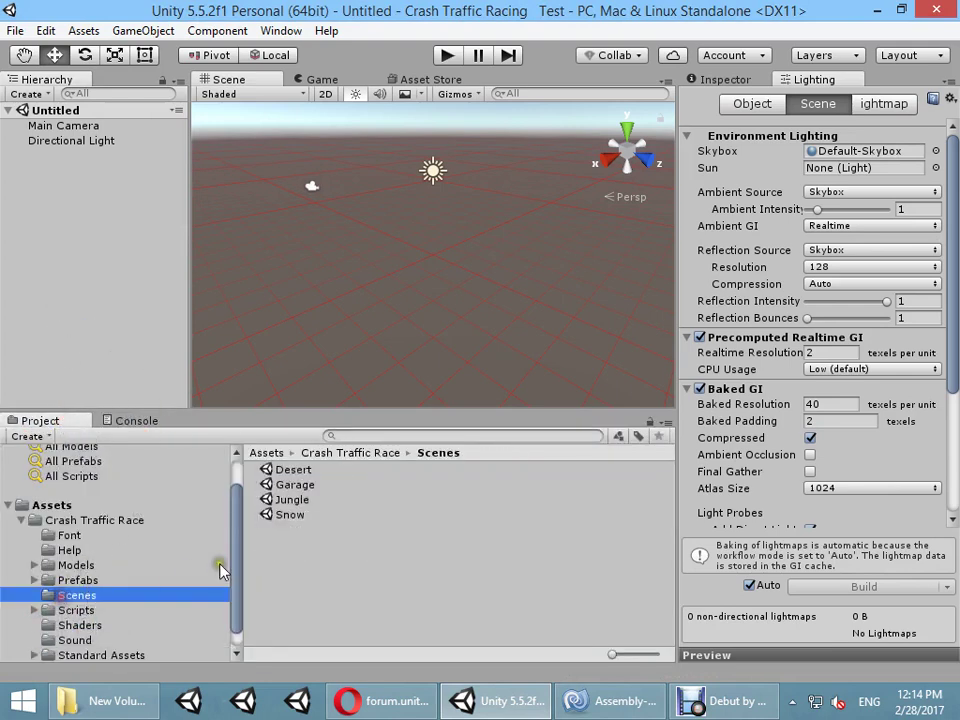
double_click(276, 484)
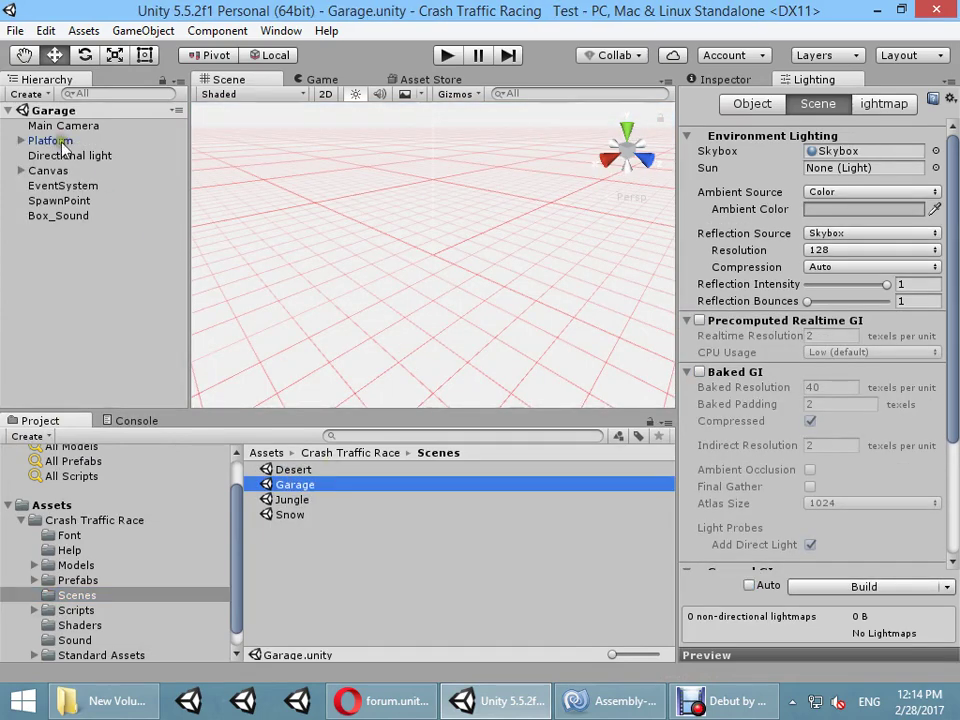
double_click(50, 141)
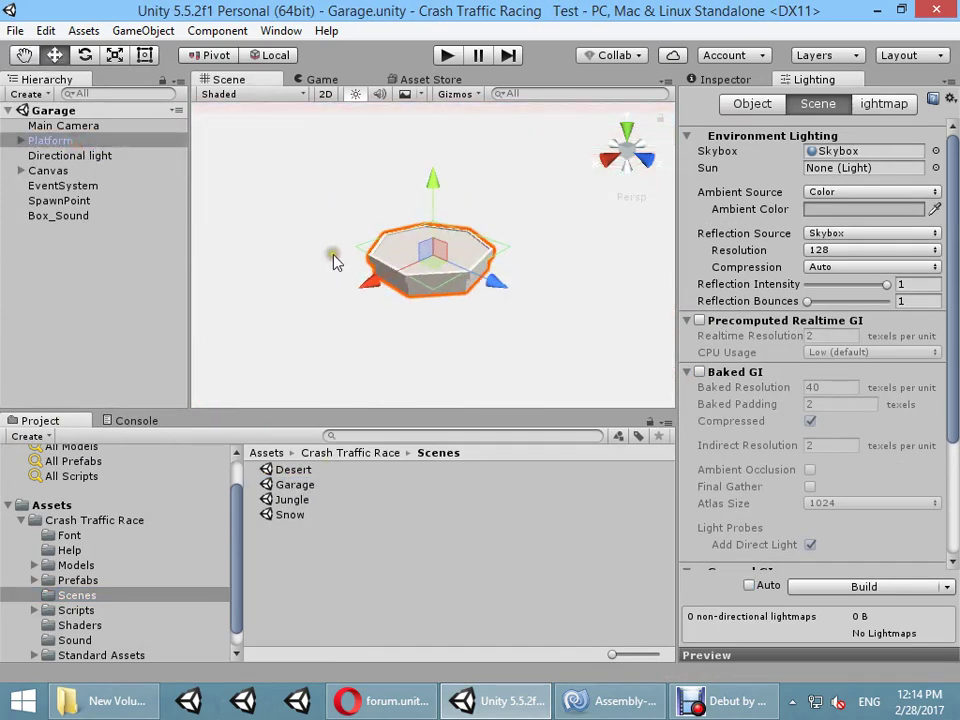
mouse_move(335, 262)
alt+mouse_down()
mouse_move(481, 281)
mouse_move(386, 238)
alt+mouse_up()
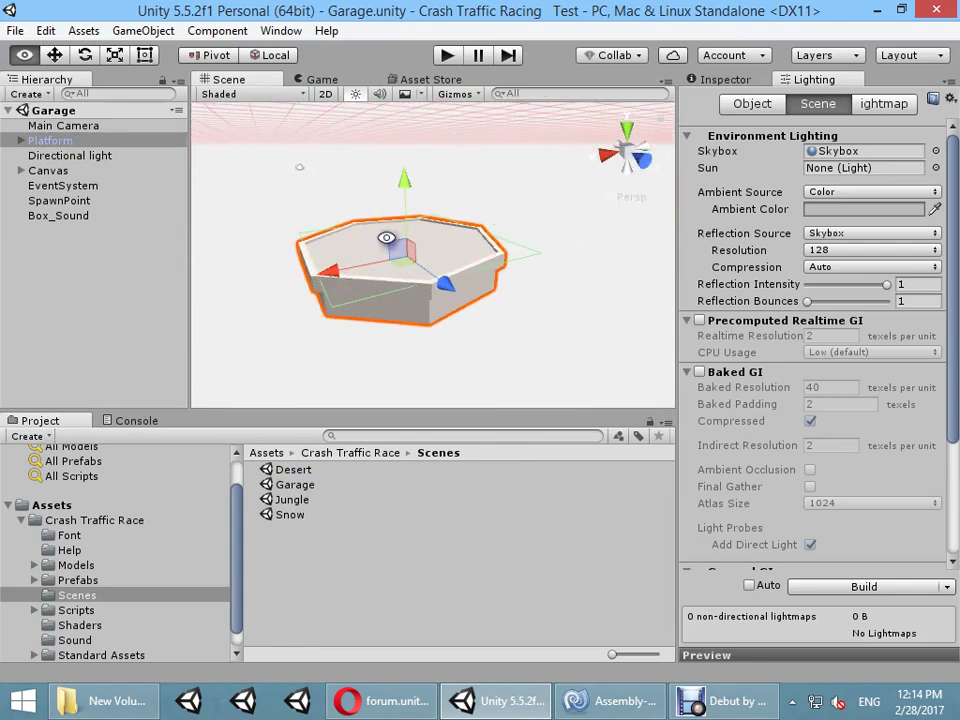
Step: Open Build Settings, pick Android, and delete all listed scenes from the build
click(15, 31)
click(86, 214)
click(240, 345)
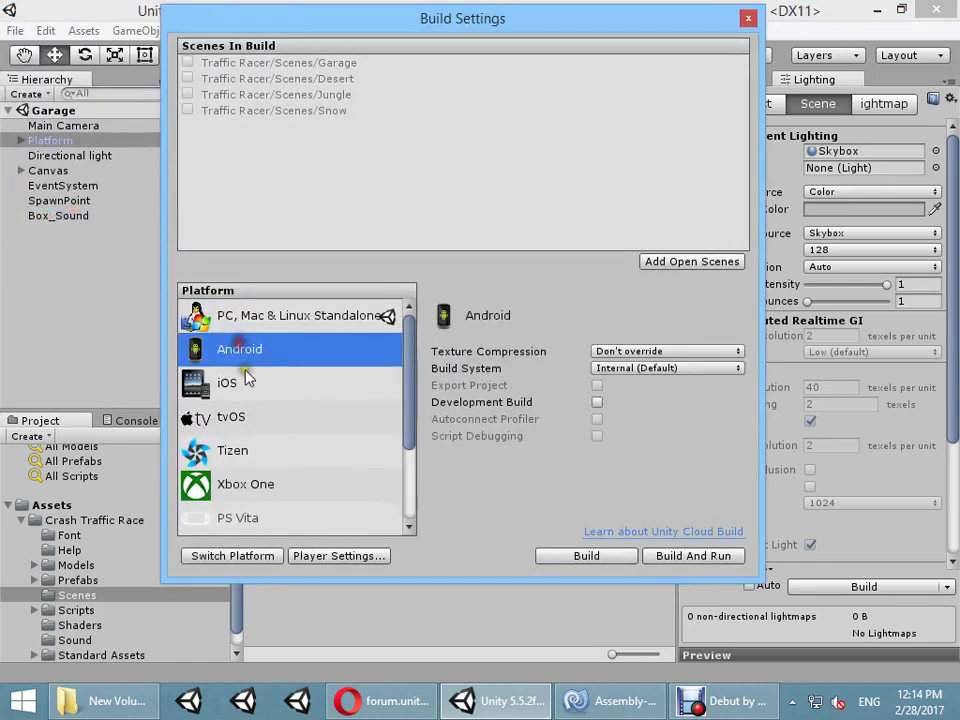
click(256, 108)
shift+click(258, 64)
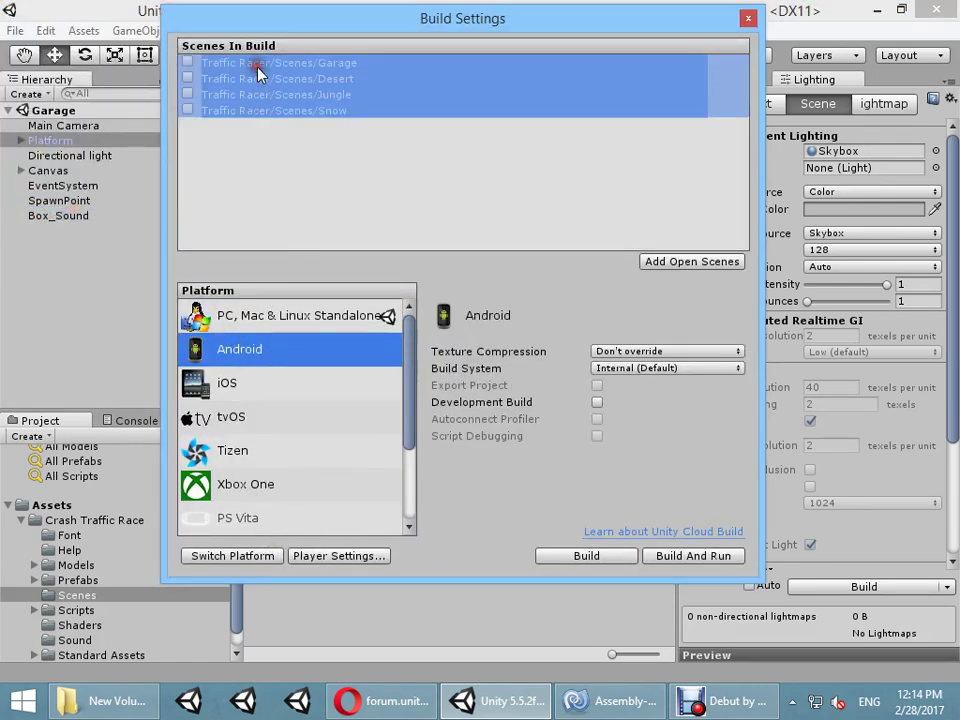
key(Delete)
Step: Switch the build target to Android, close Build Settings, and show the Console warnings
click(253, 556)
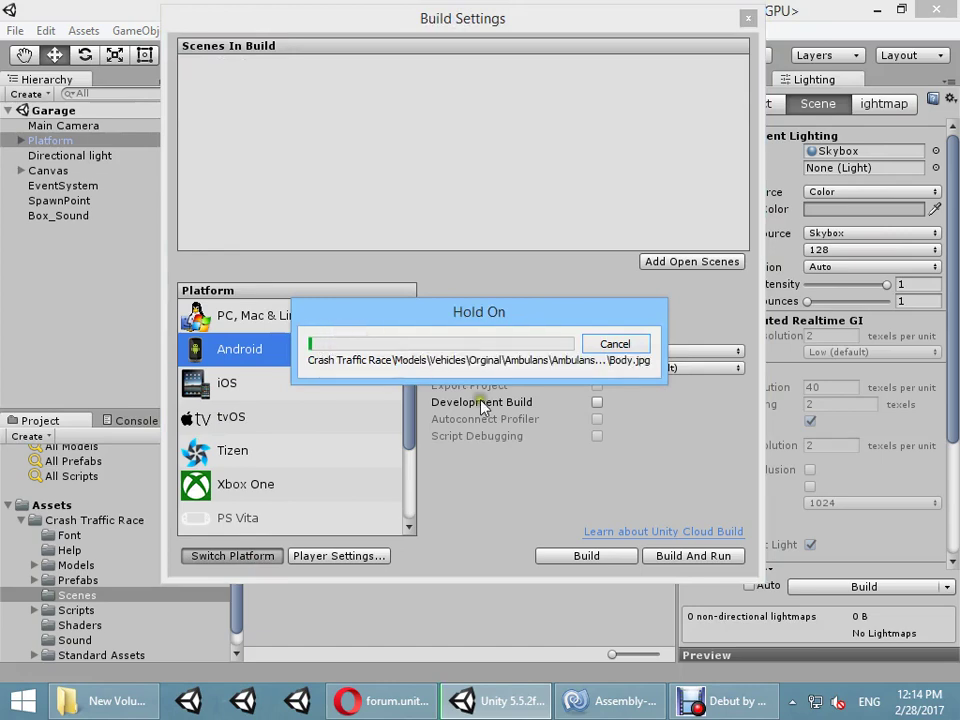
click(718, 700)
click(330, 535)
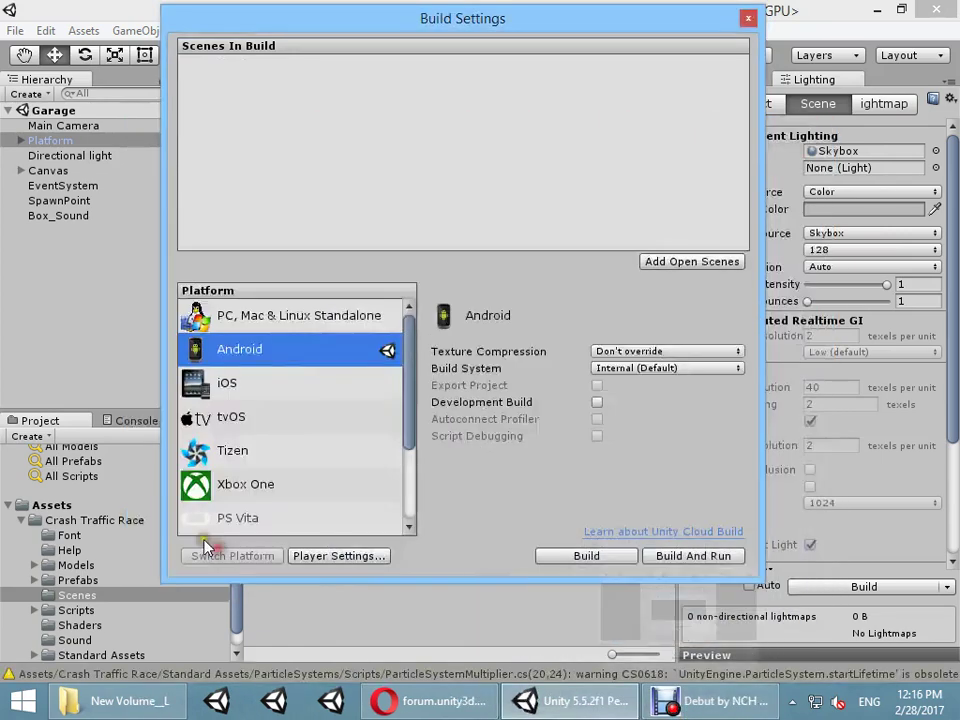
click(745, 18)
click(114, 422)
Step: Clear the Console warnings and open the Desert scene from Scenes
click(32, 452)
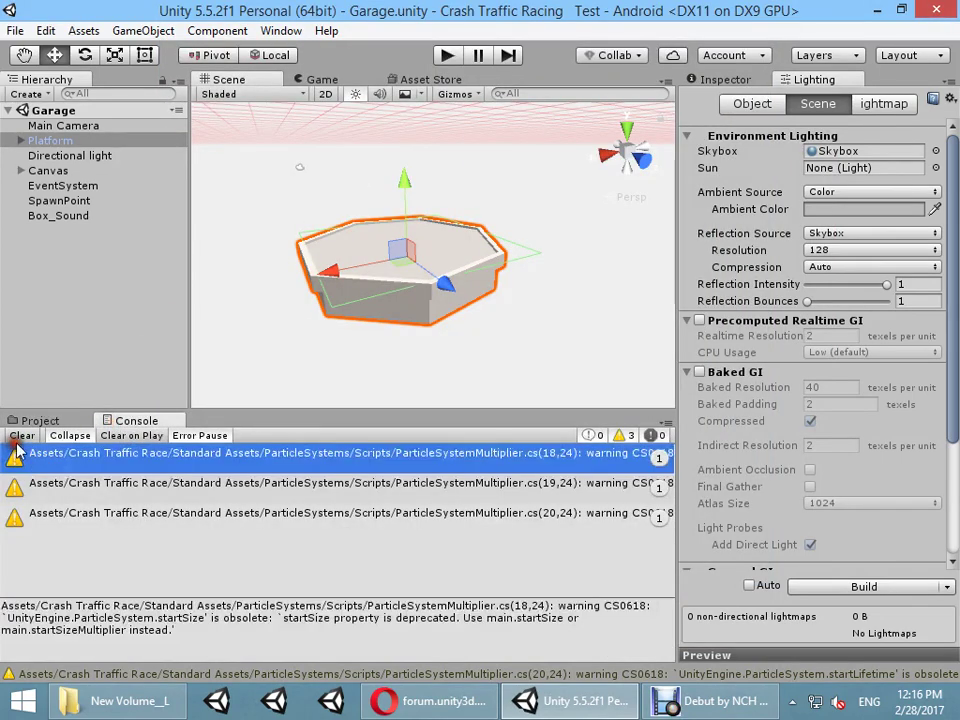
click(22, 435)
click(40, 420)
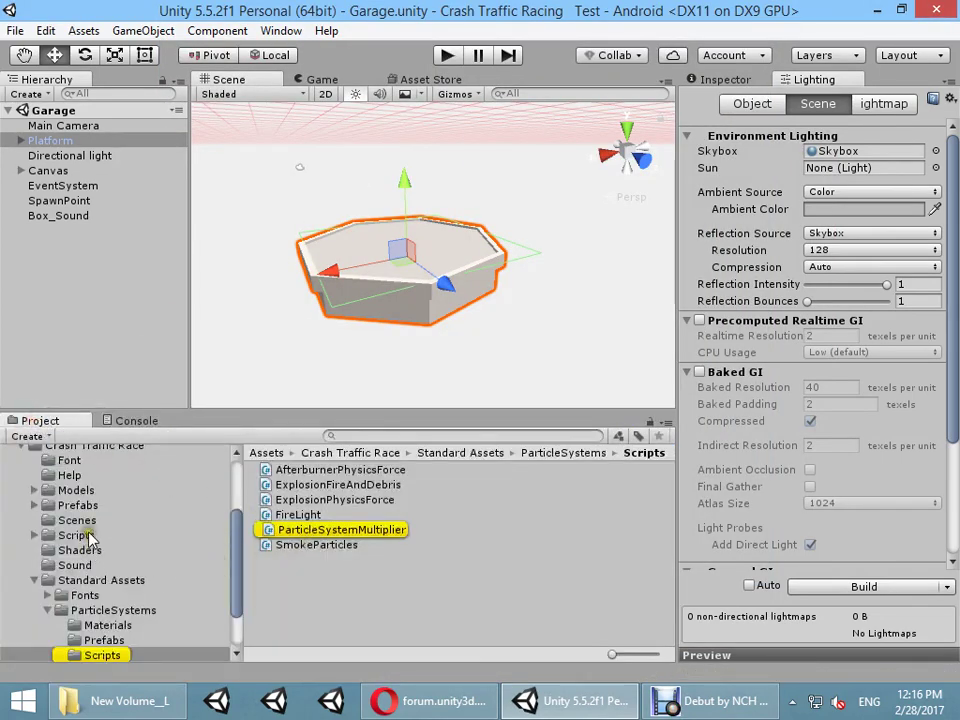
click(77, 520)
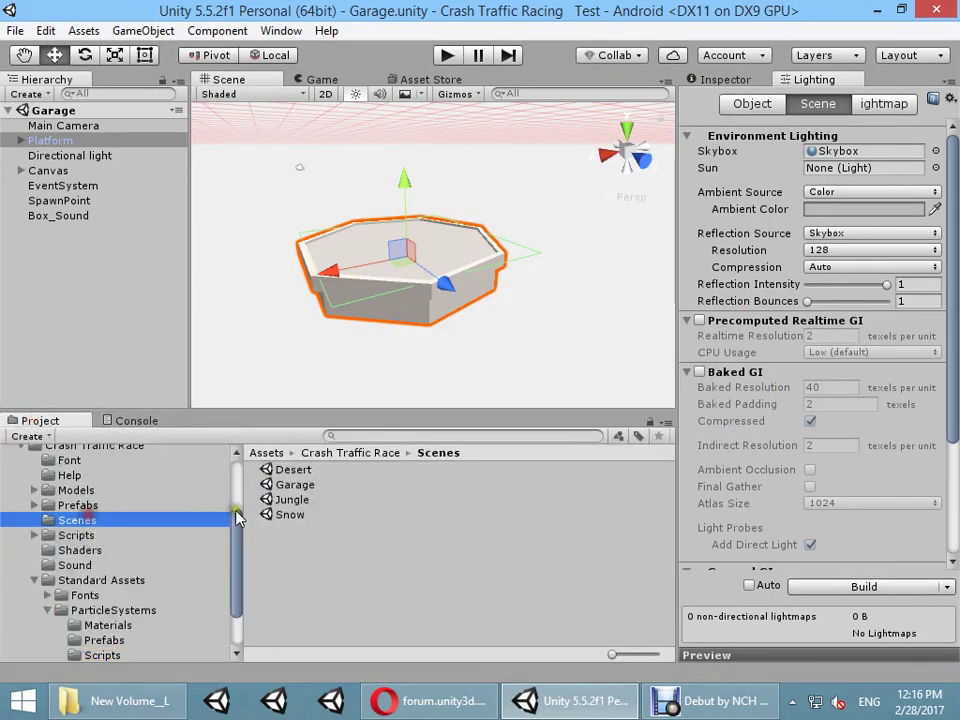
double_click(300, 474)
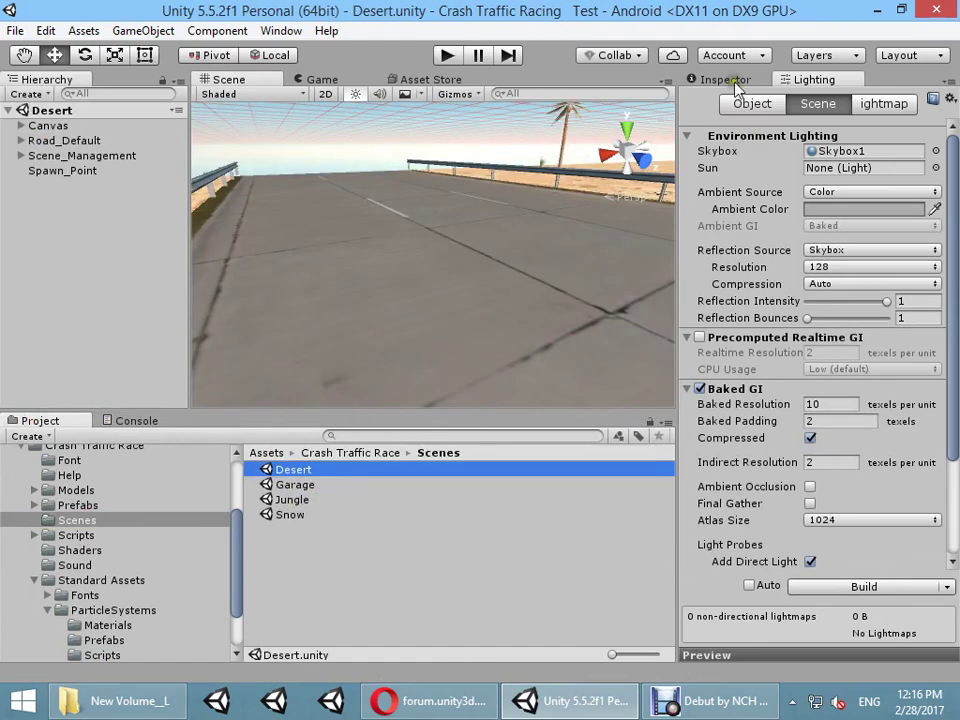
Step: Select Canvas and open Add Tag to view the Road, Car, Truck and Wheel tags
click(735, 82)
click(45, 125)
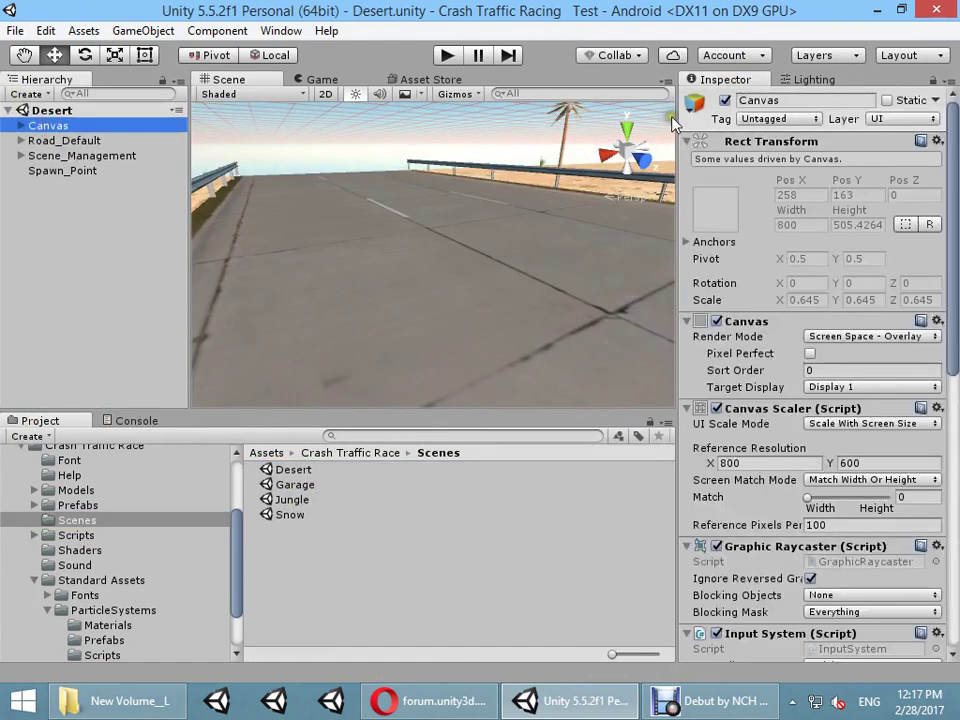
click(780, 118)
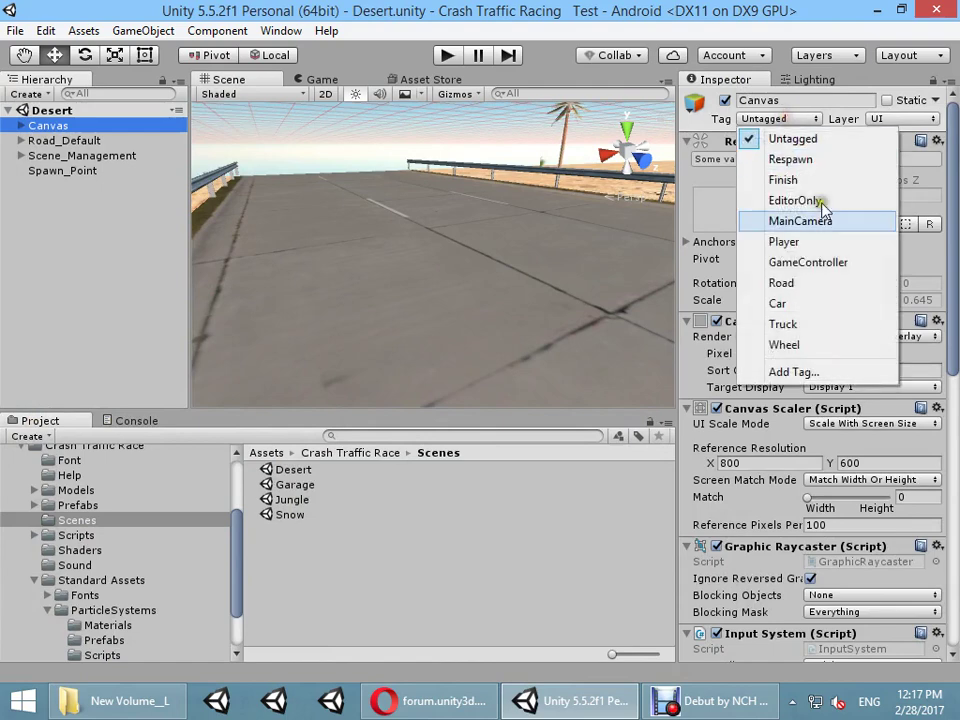
click(795, 372)
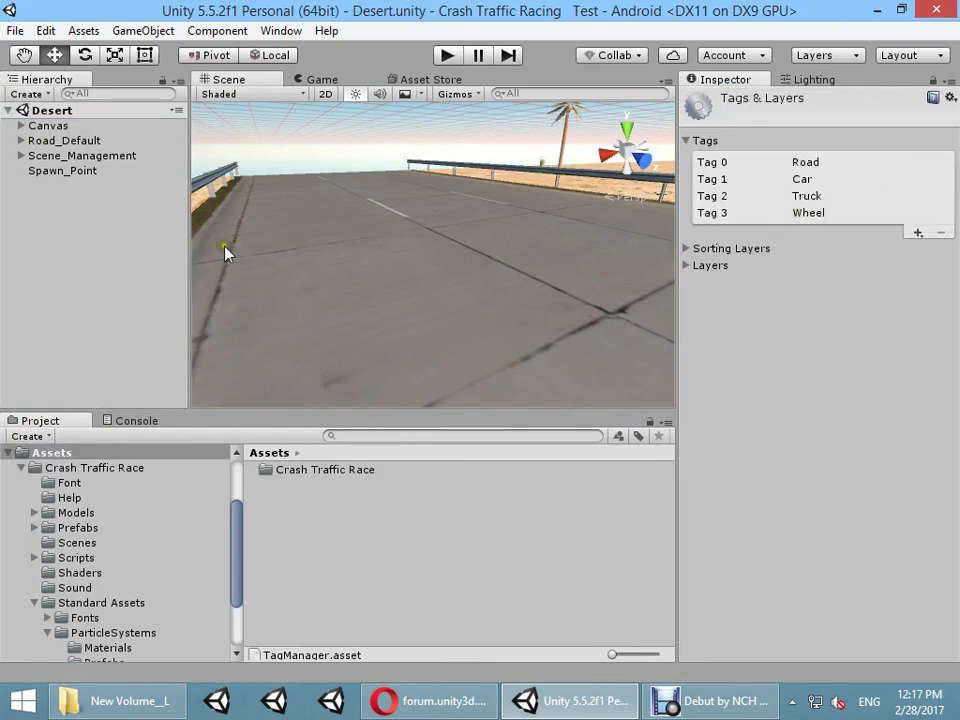
Step: Turn off Show Grid and 3D Icons in the Scene view Gizmos menu
click(130, 256)
click(458, 94)
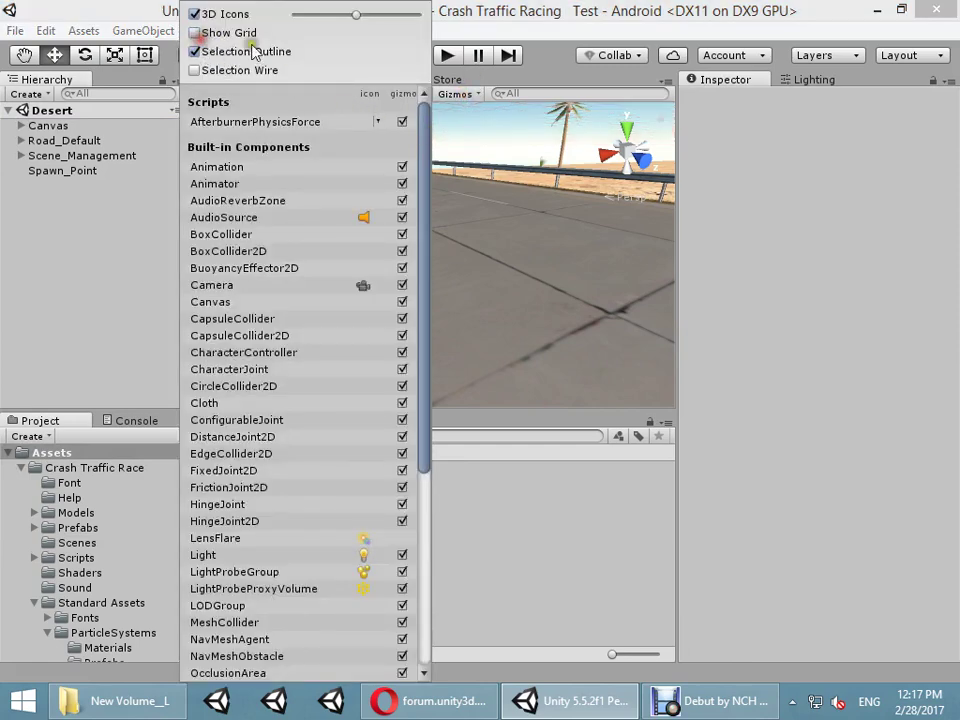
click(201, 32)
click(193, 14)
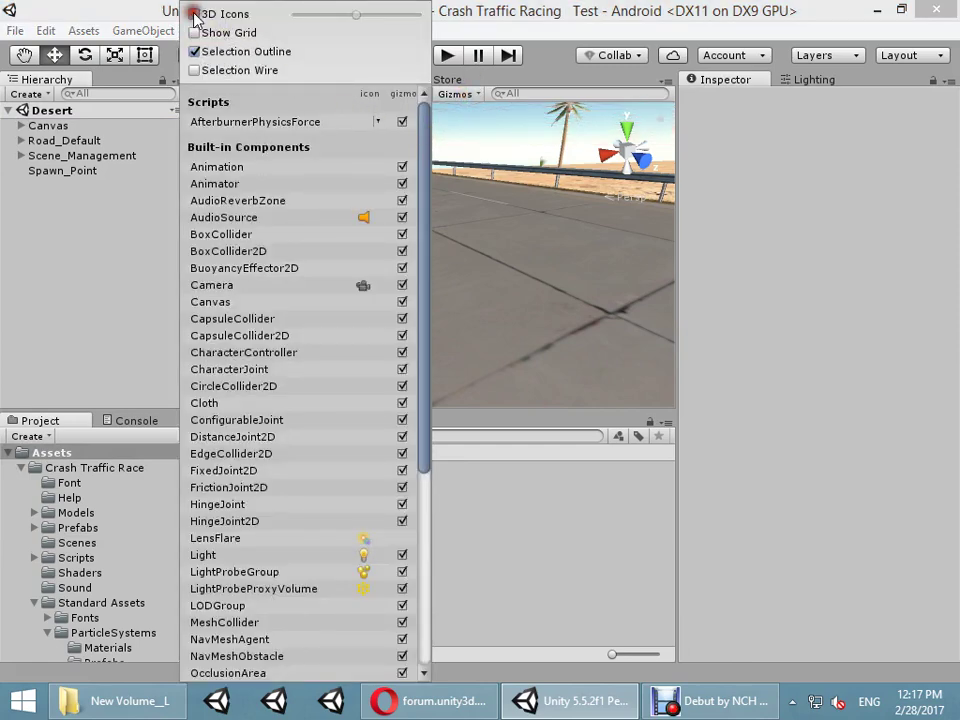
Step: Orbit the Scene view to look straight down the desert road
click(512, 145)
mouse_move(448, 208)
alt+mouse_down()
mouse_move(175, 175)
mouse_move(540, 231)
alt+mouse_up()
click(455, 185)
scroll(455, 185, up, 5)
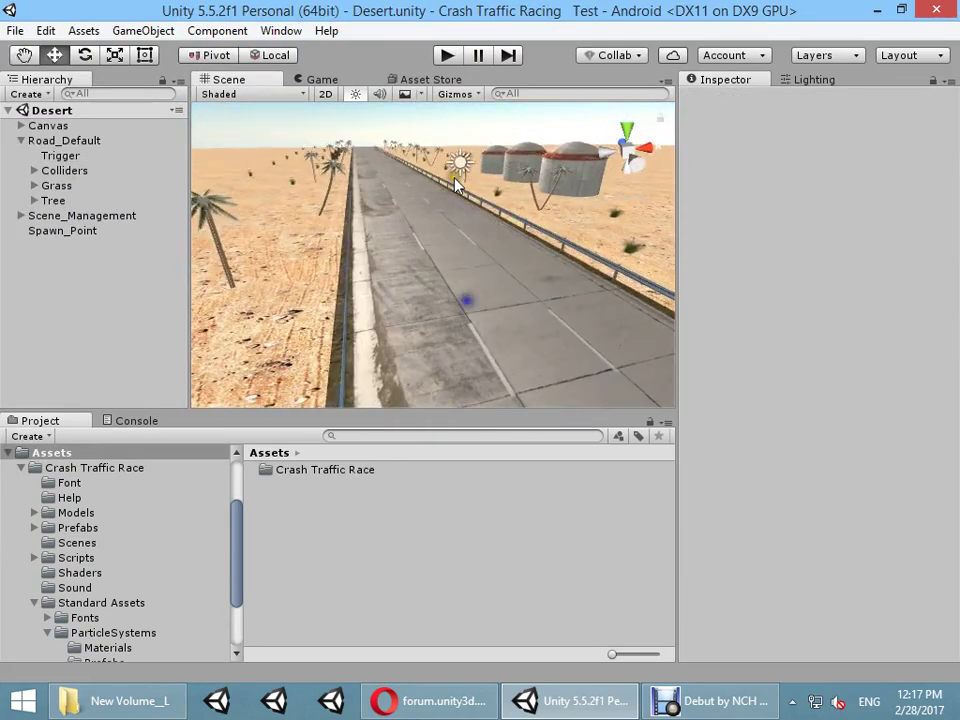
alt+drag(434, 228, 482, 294)
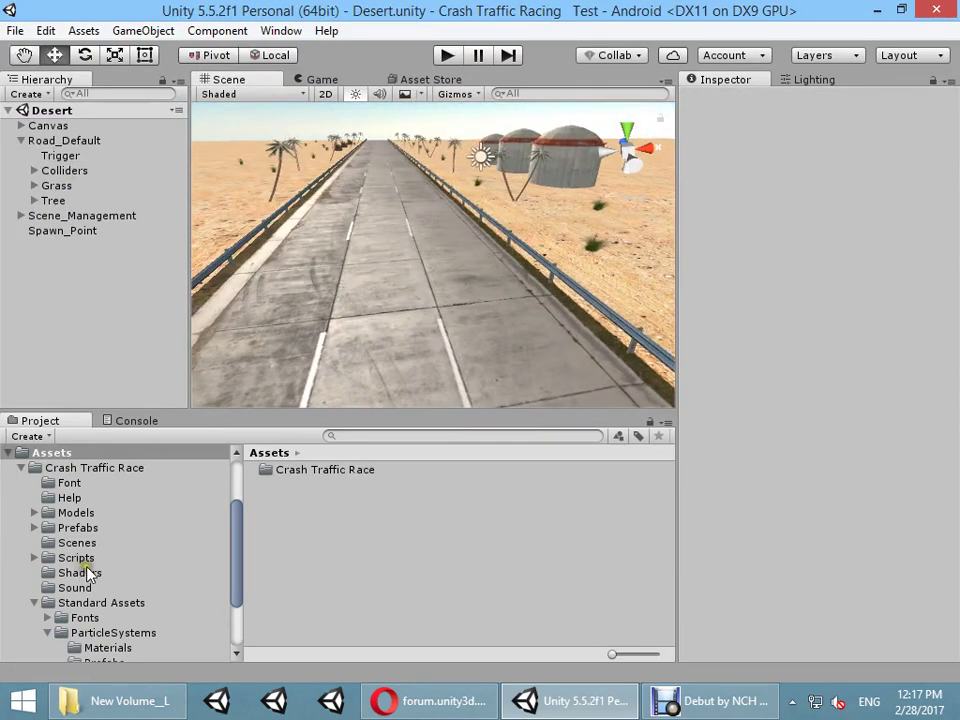
Step: Open the Garage scene and enter Play mode
click(78, 543)
double_click(295, 484)
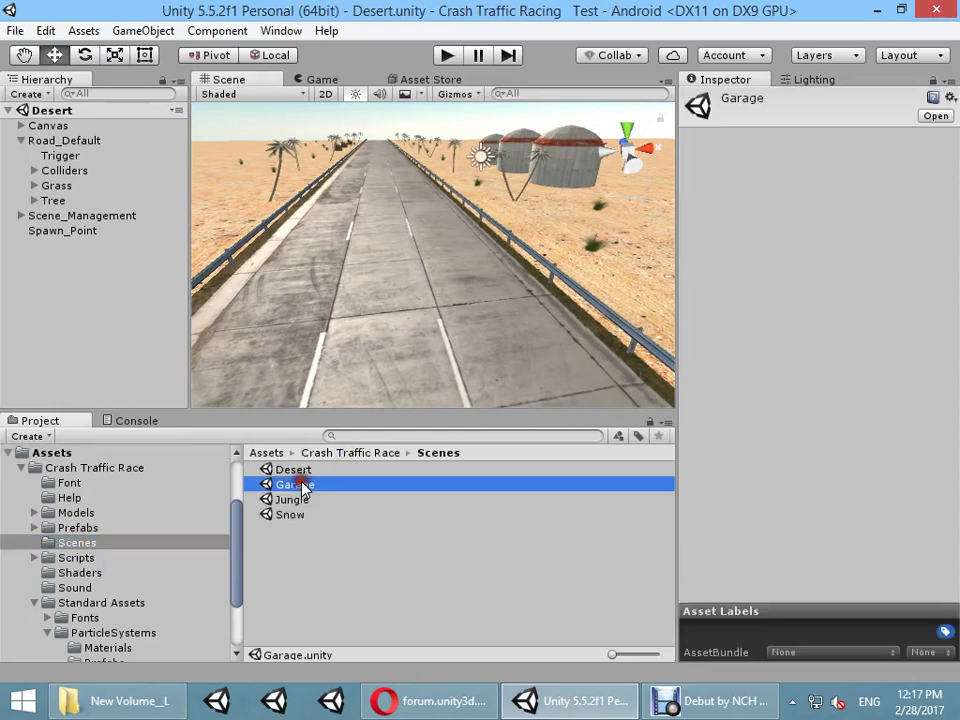
click(446, 56)
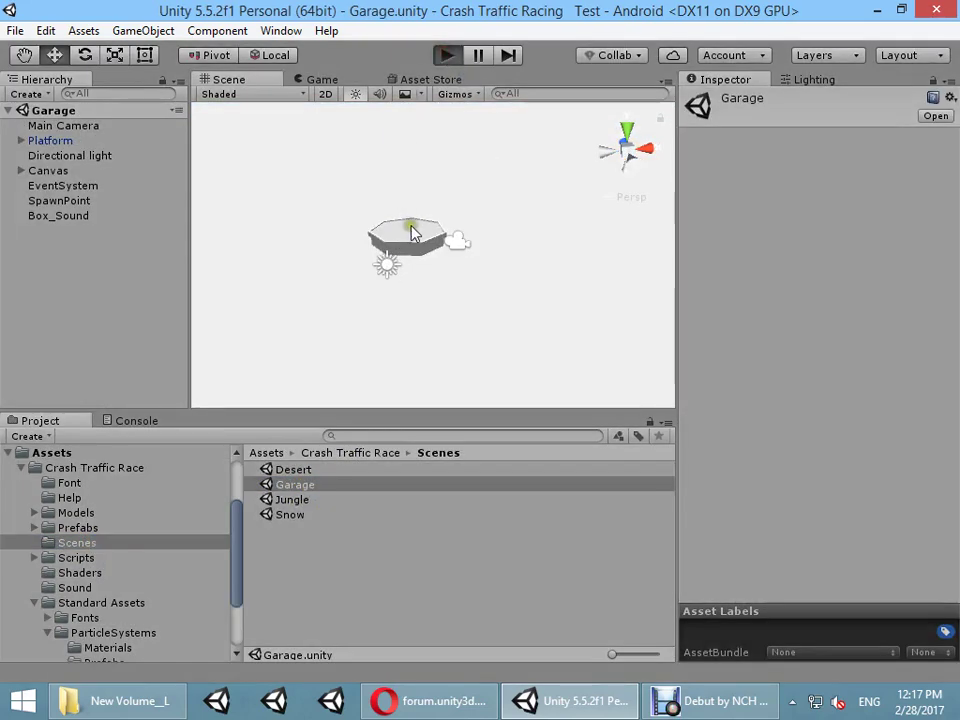
Step: Cycle between the van and ambulance, then start a Desert race in normal mode
click(643, 278)
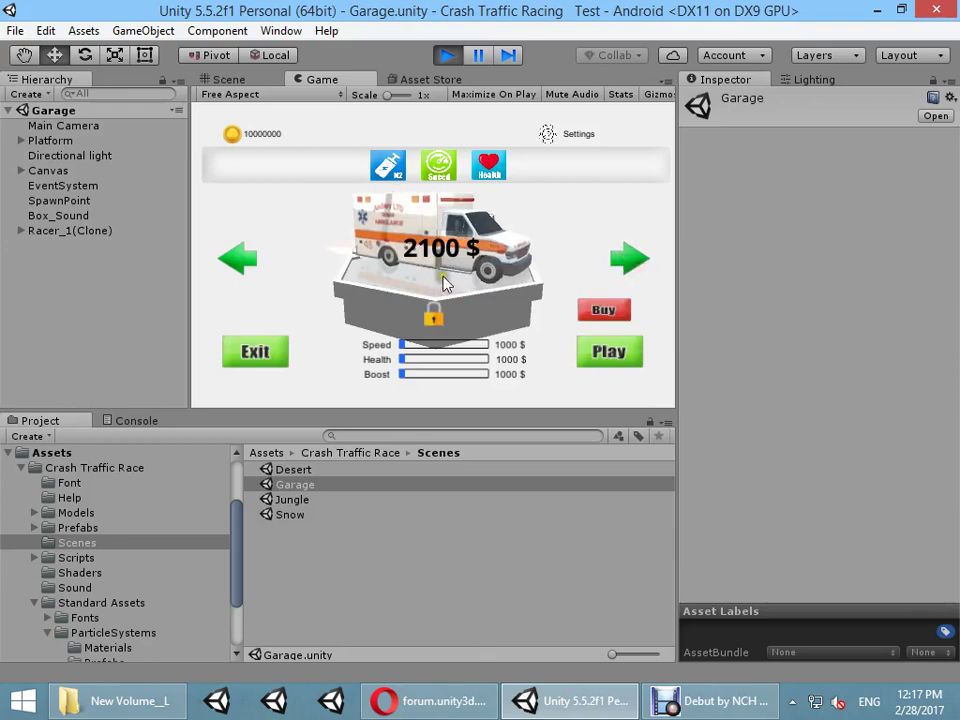
click(233, 260)
click(636, 252)
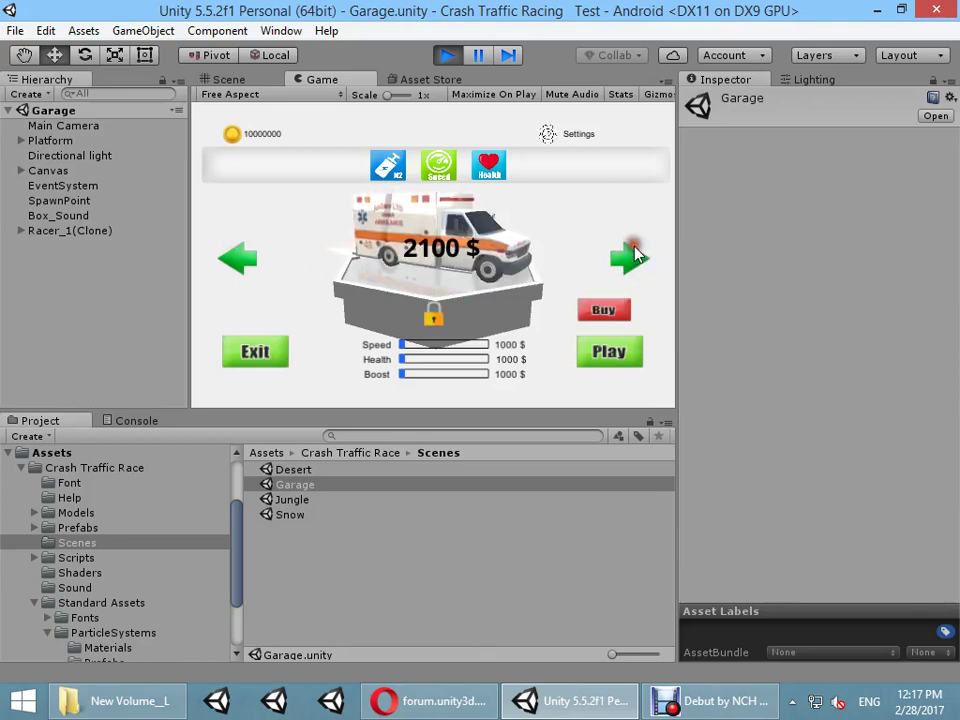
click(246, 246)
click(608, 358)
click(294, 250)
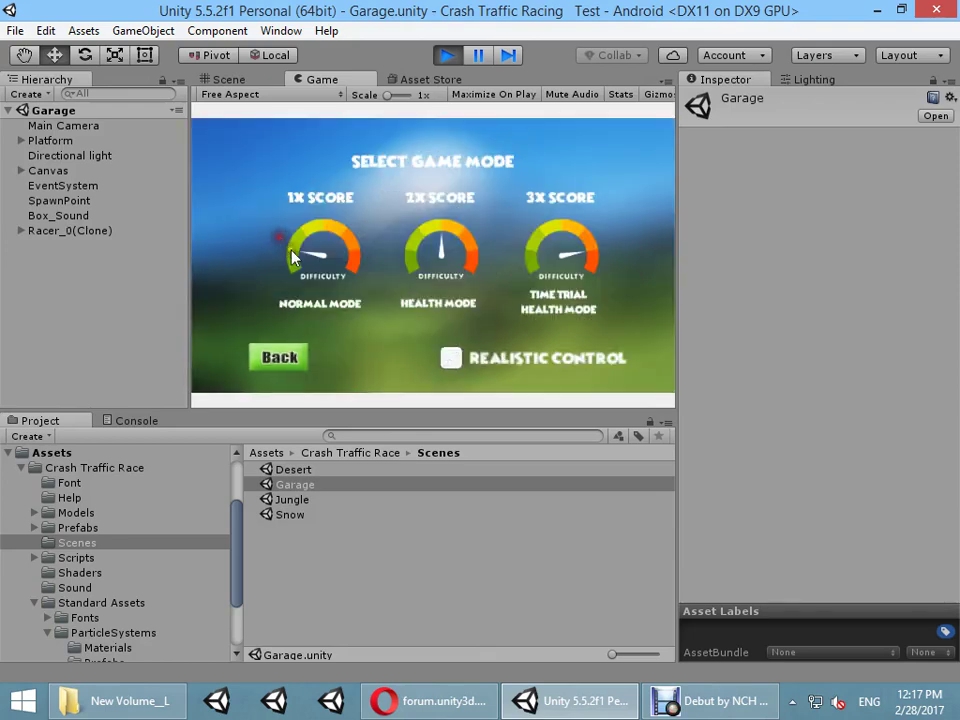
click(328, 249)
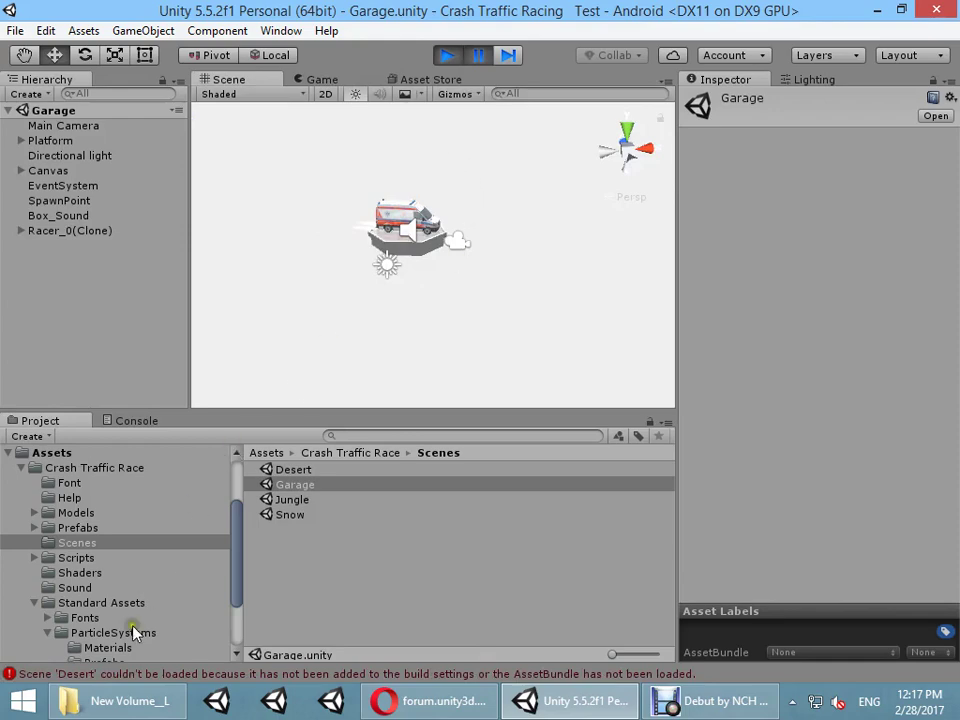
Step: Add the Desert, Garage, Jungle and Snow scenes to Build Settings' Scenes In Build list
click(12, 31)
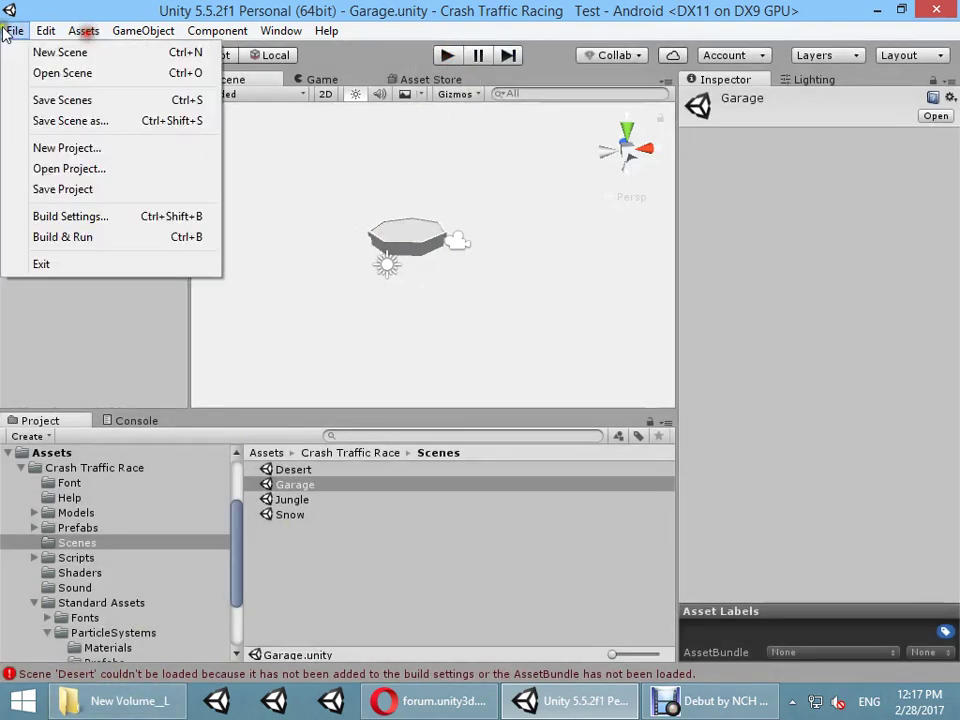
click(72, 212)
drag(248, 22, 563, 45)
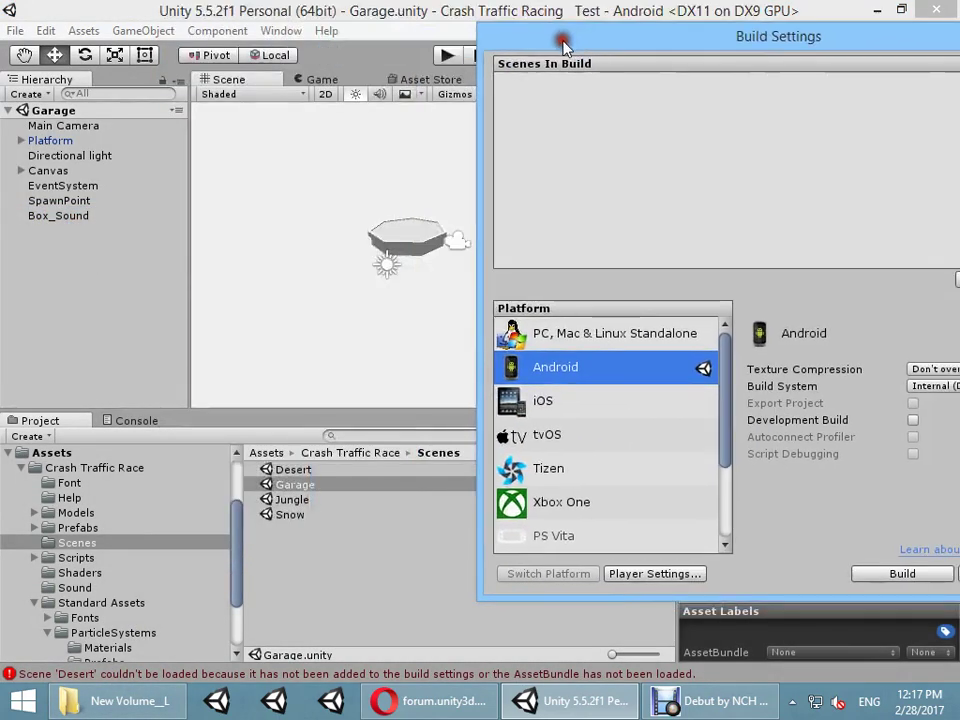
click(306, 515)
double_click(310, 470)
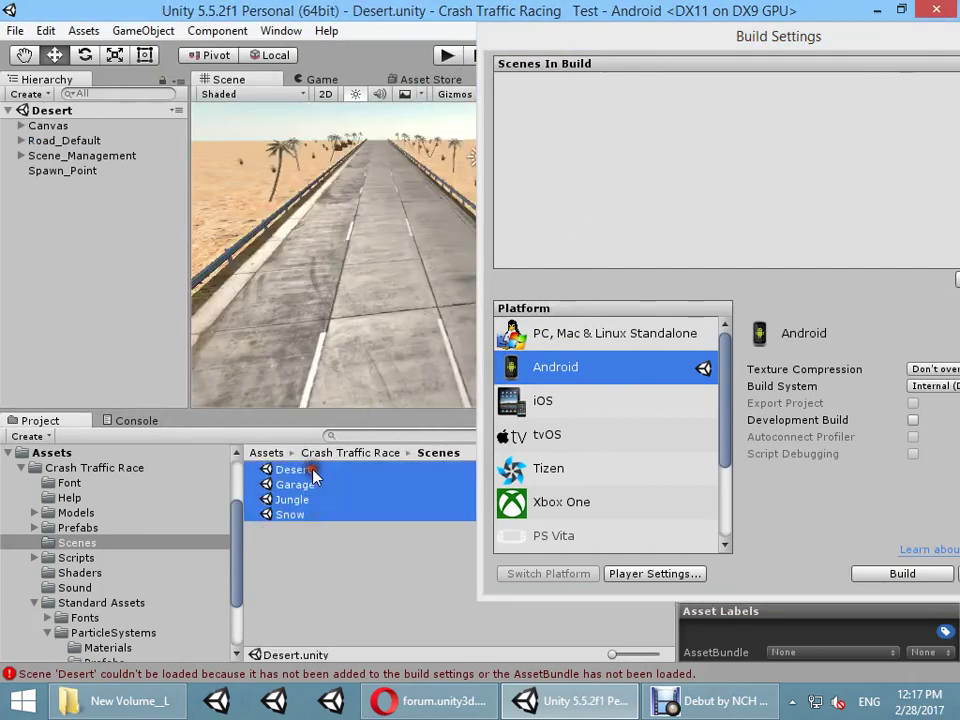
drag(313, 477, 566, 140)
Step: Move Garage to the top of the build order, close Build Settings and reopen the Garage scene
click(577, 97)
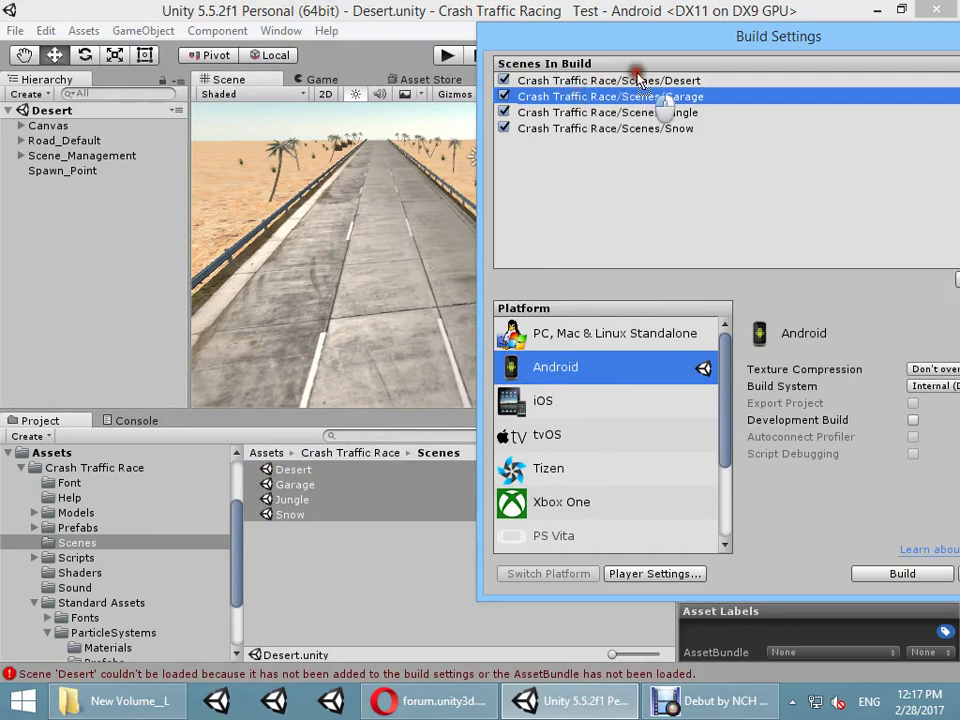
drag(637, 78, 637, 72)
drag(640, 12, 585, 58)
click(812, 58)
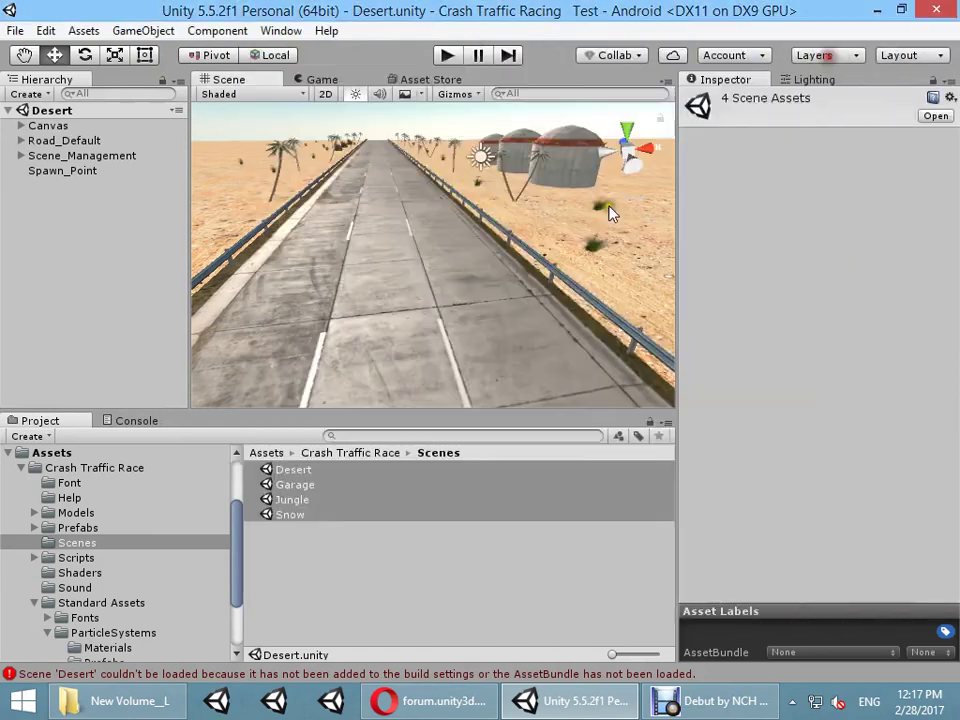
double_click(326, 485)
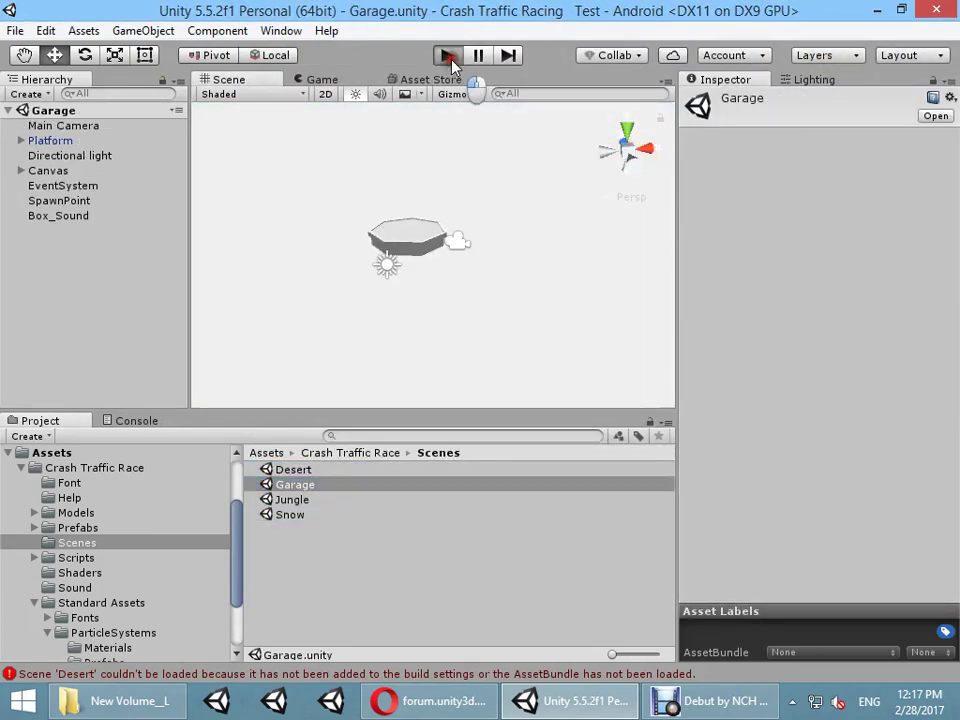
Step: Enter Play mode and start a race on the Desert level with a chosen game mode
click(449, 56)
click(591, 337)
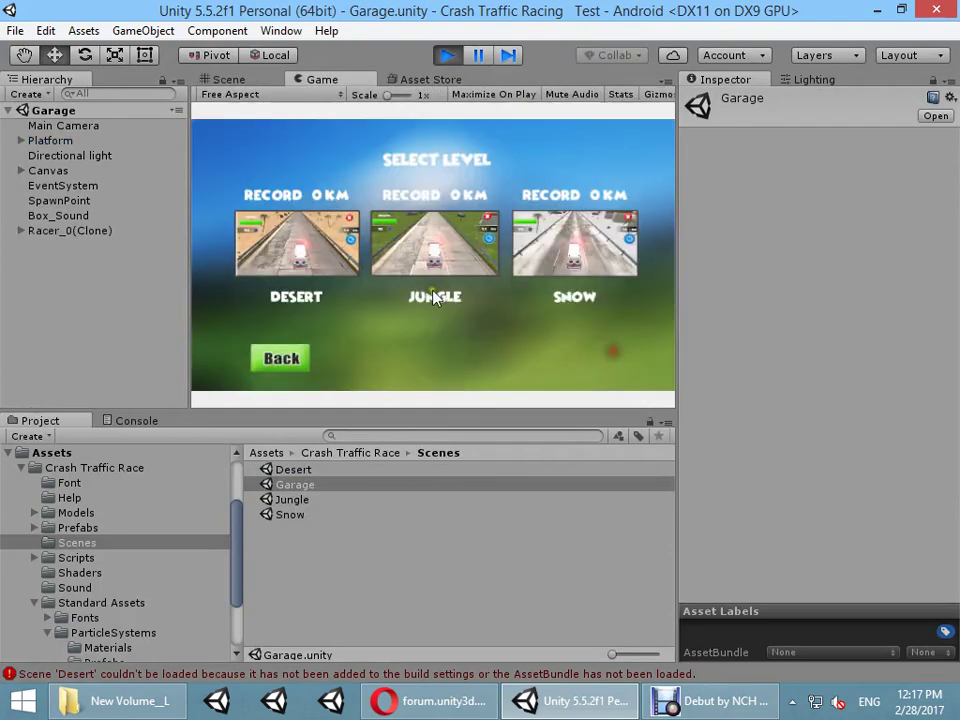
click(434, 296)
click(326, 240)
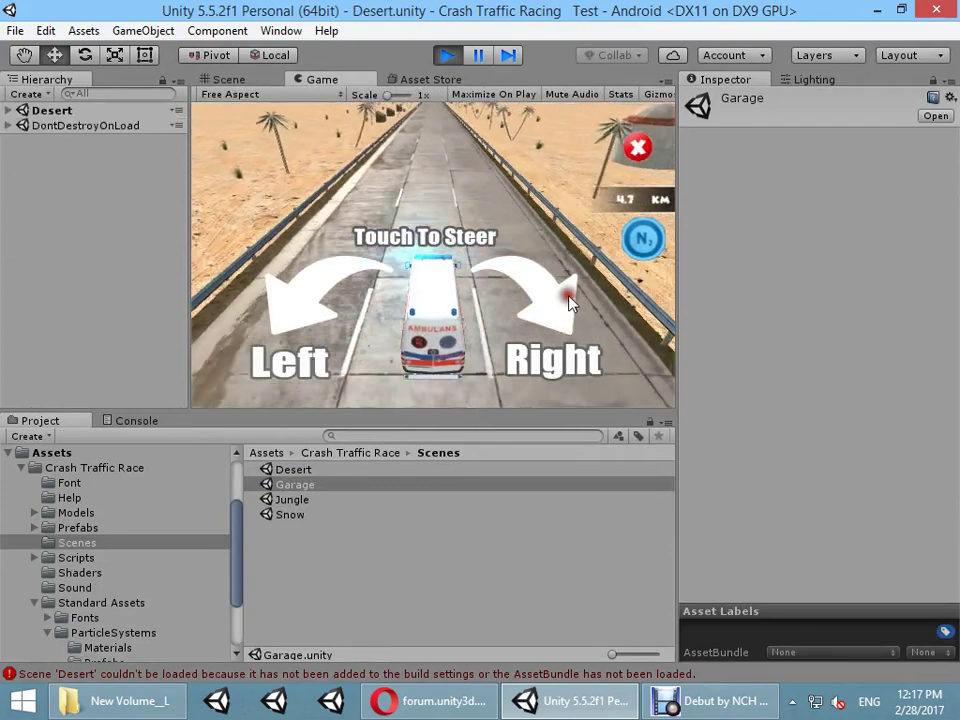
Step: Steer the ambulance along the road, fire the nitro boost twice, then exit Play mode
click(568, 300)
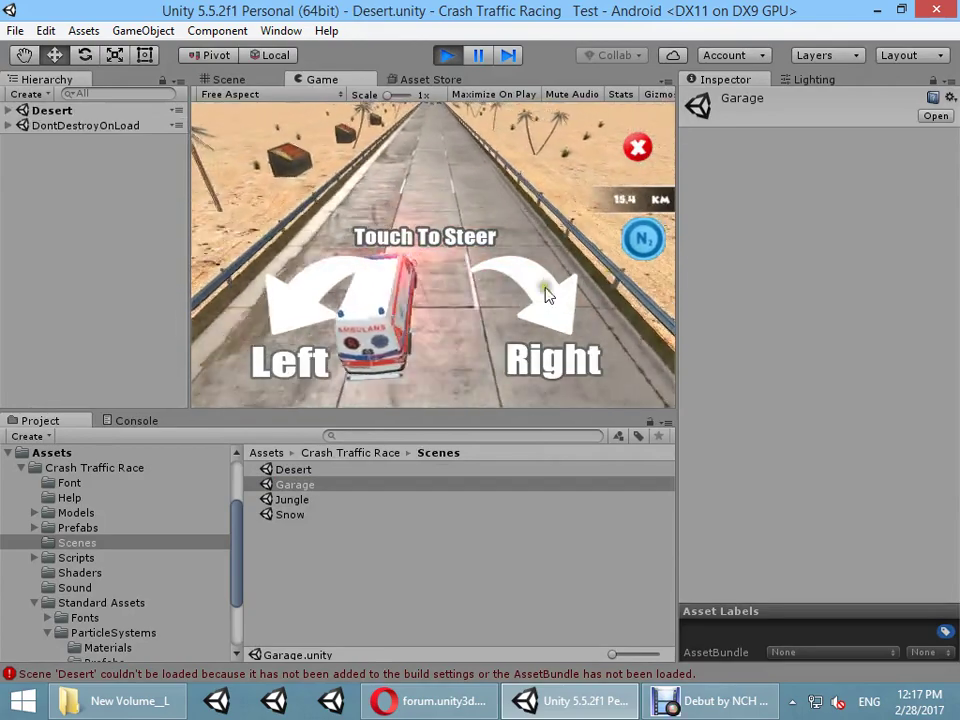
click(640, 245)
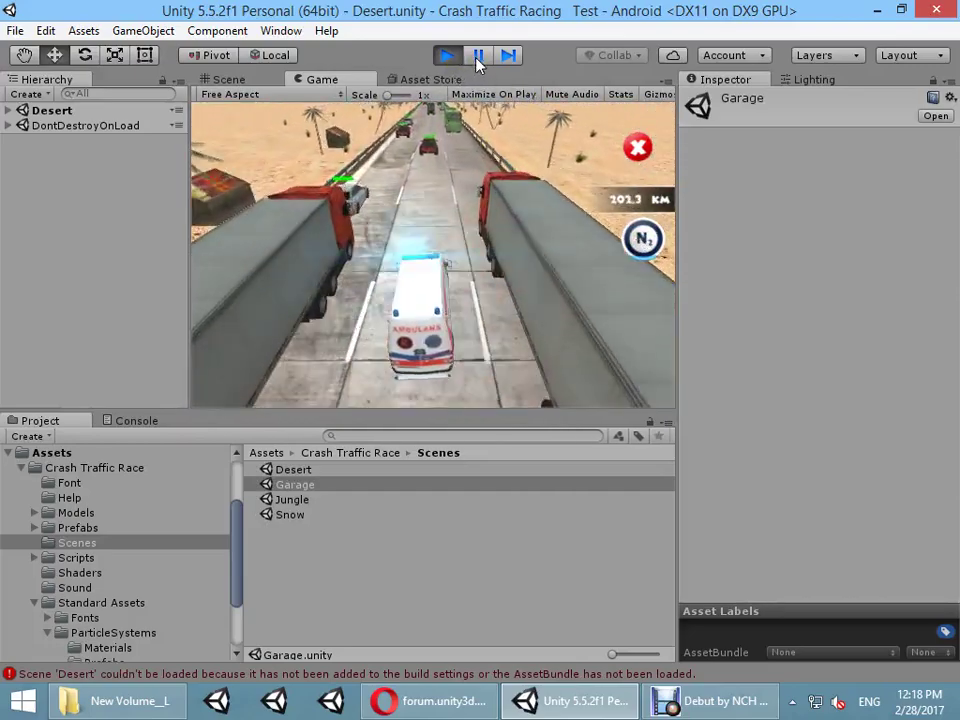
click(645, 243)
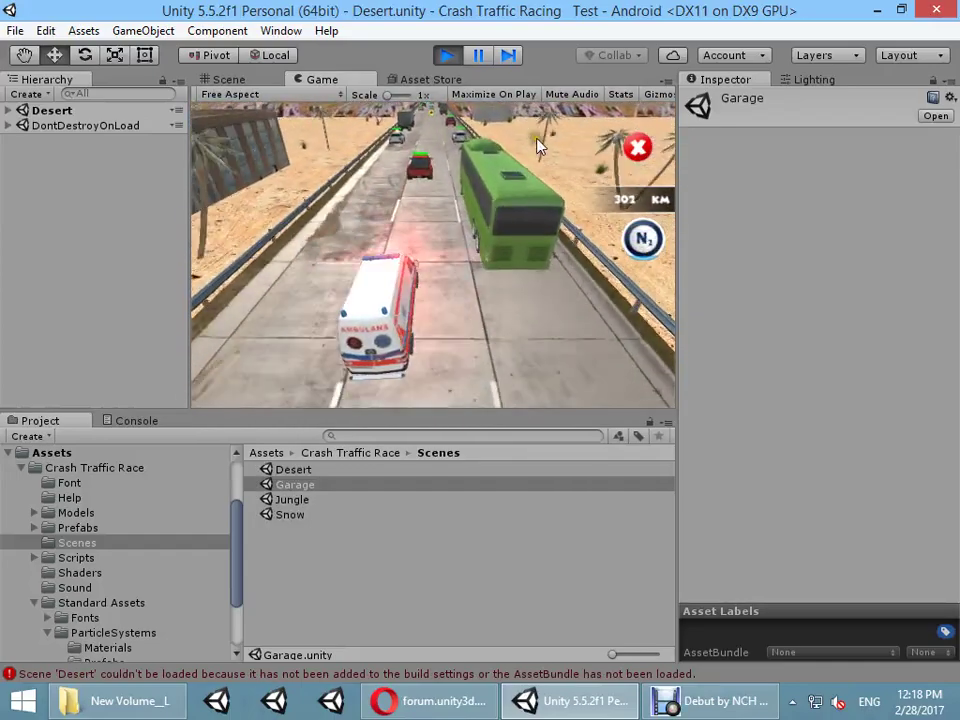
click(447, 55)
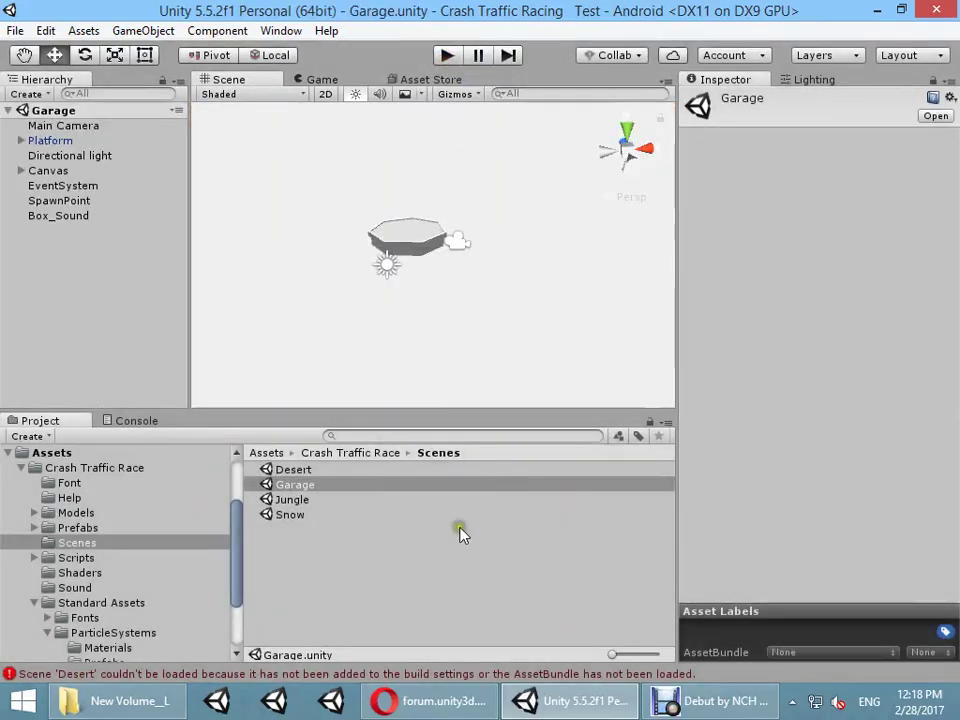
Step: Inspect and clear the Desert scene load error in the Console
click(130, 421)
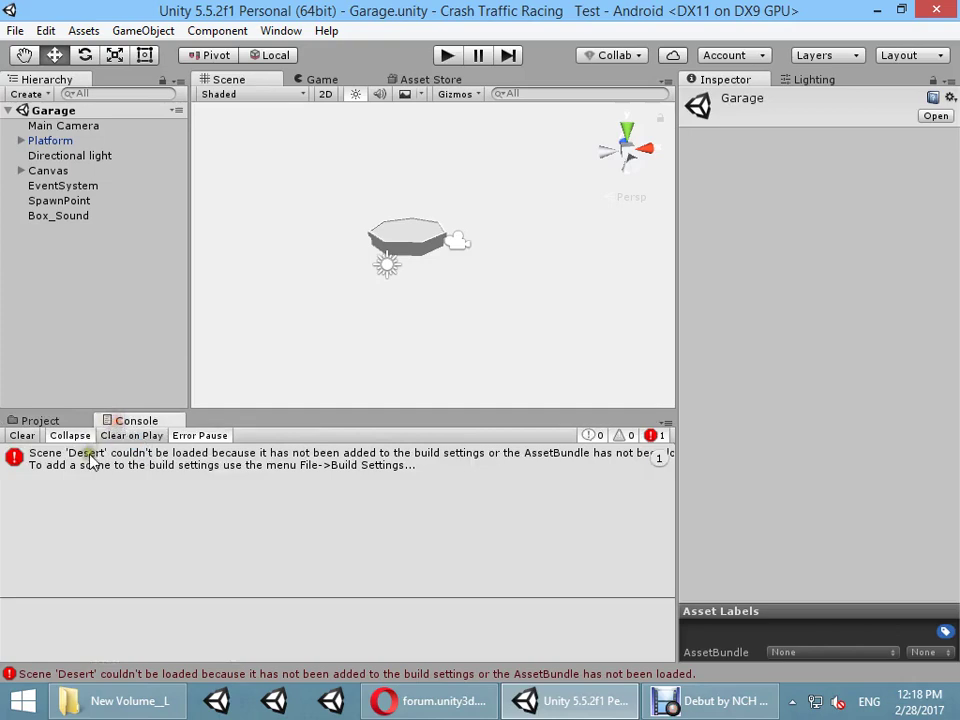
click(90, 460)
click(24, 436)
click(38, 424)
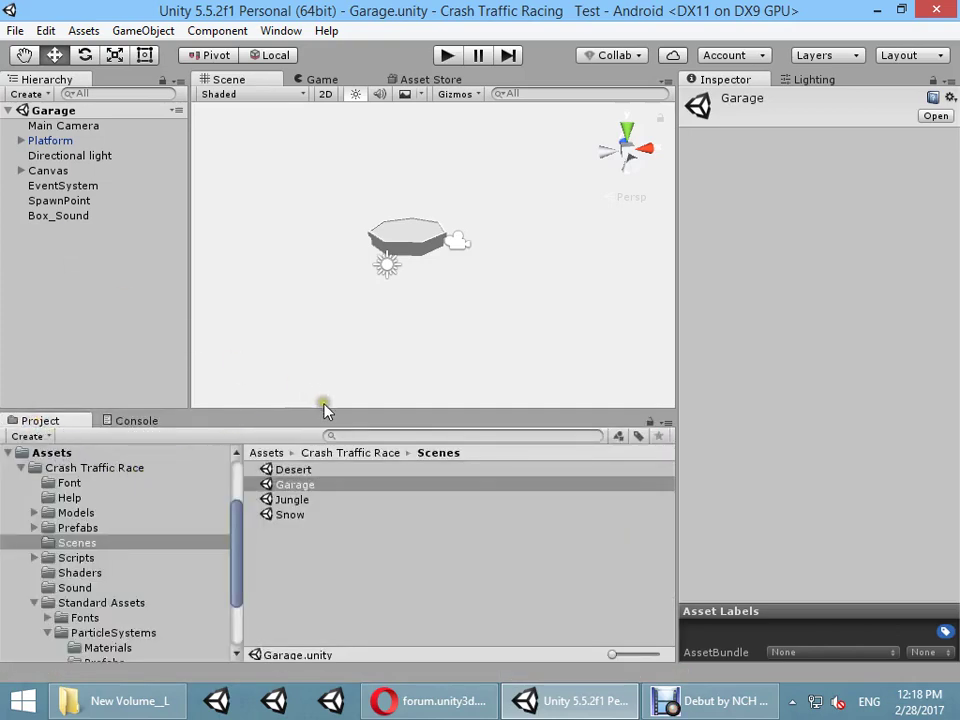
Step: Open the Desert scene from the Project files
click(60, 172)
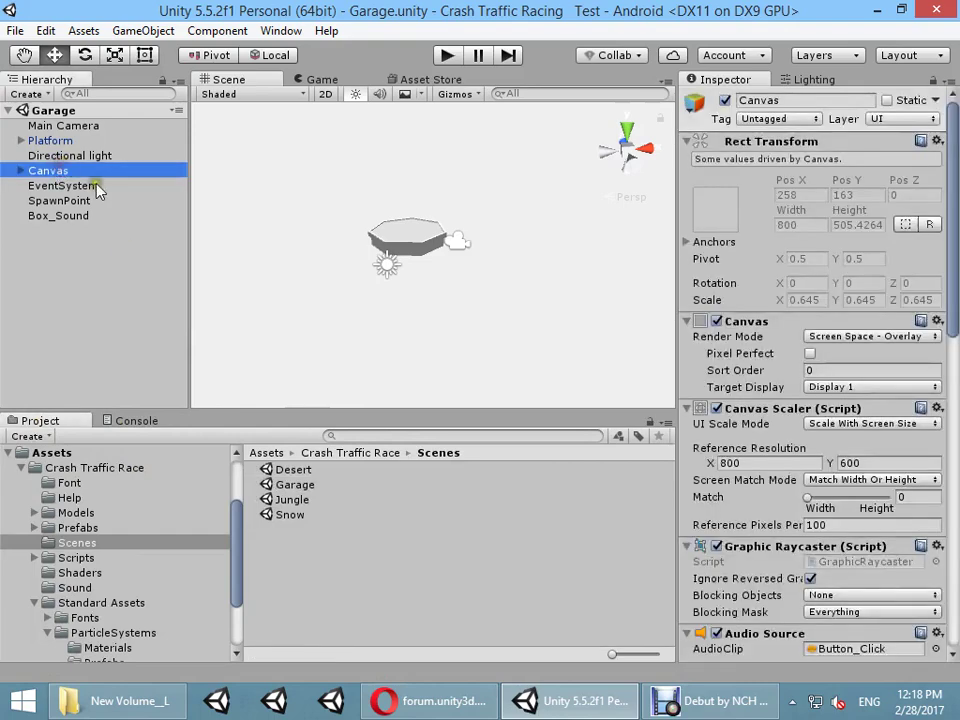
click(290, 470)
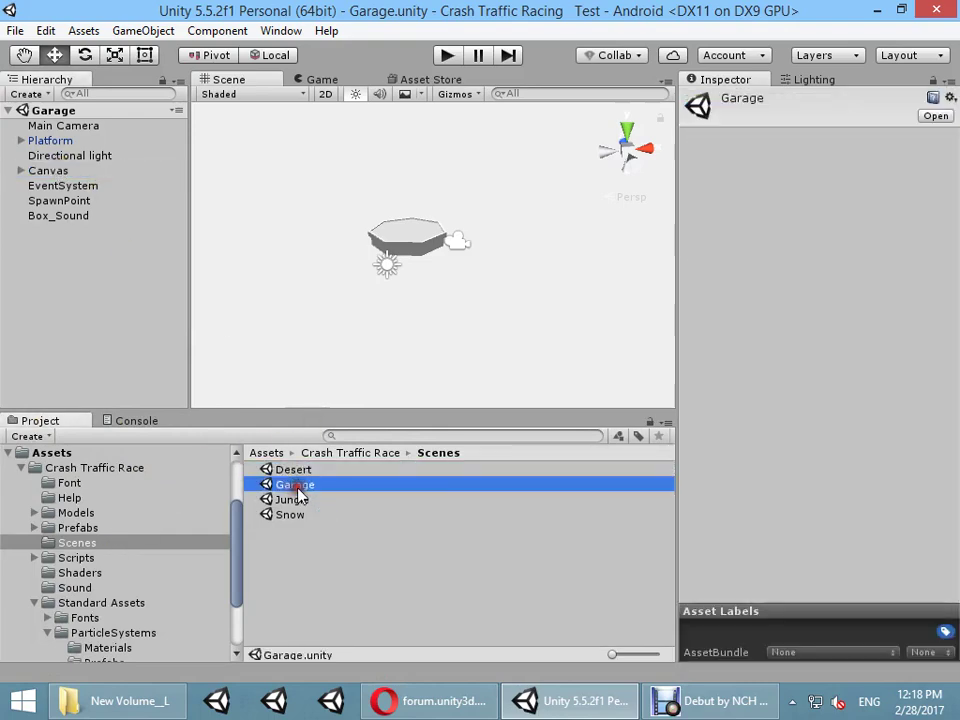
click(300, 499)
double_click(282, 469)
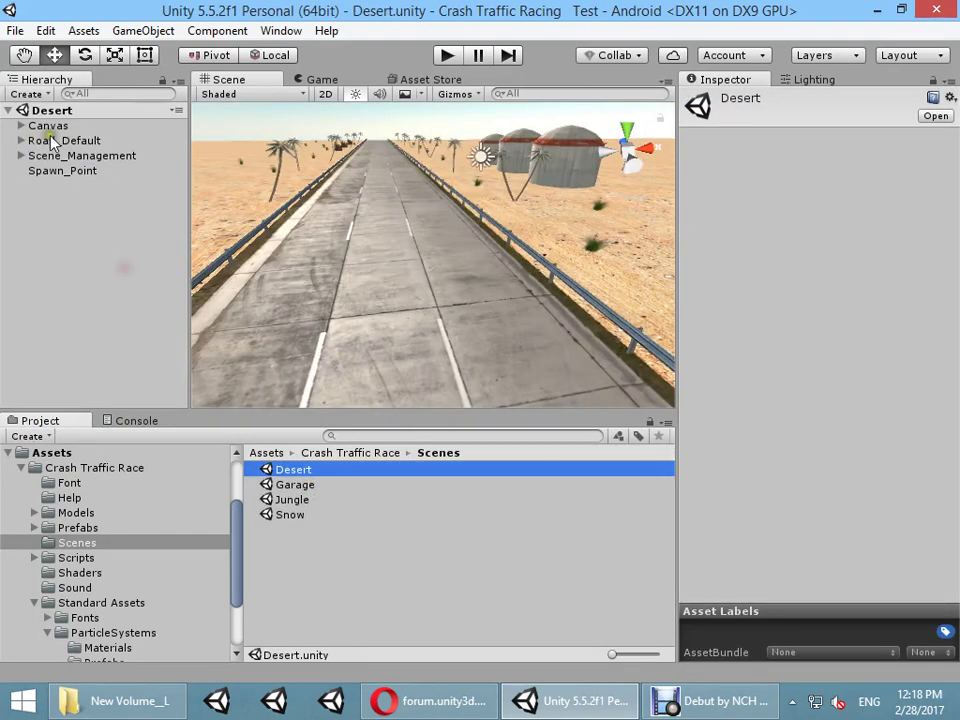
Step: Select the Desert scene's Canvas and locate its InputSystem script from the Inspector
click(55, 141)
click(48, 126)
scroll(825, 292, down, 4)
scroll(825, 292, up, 1)
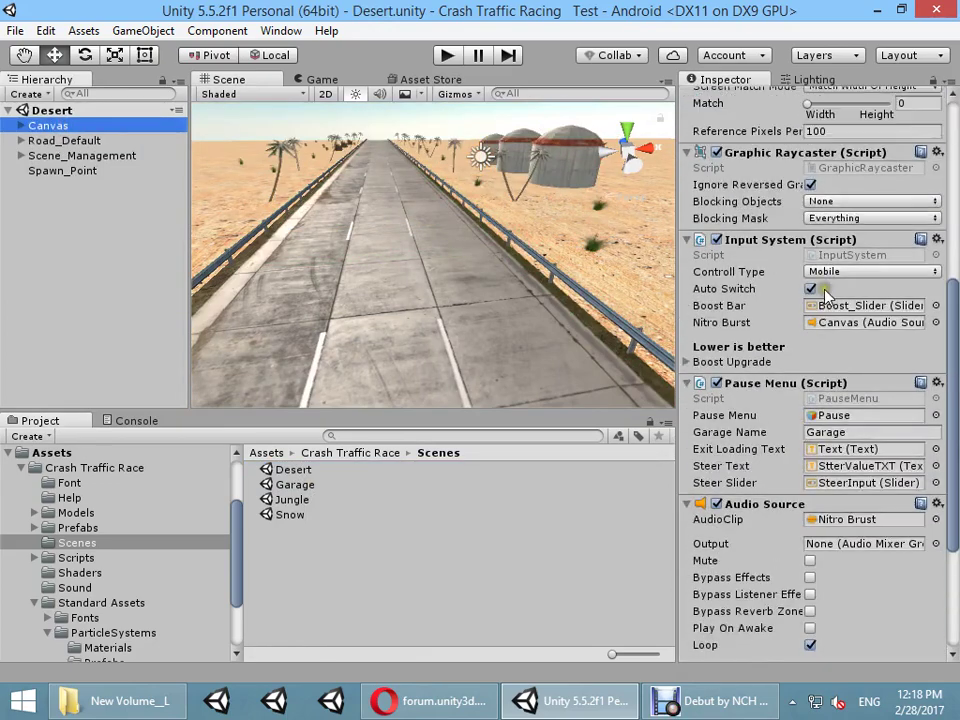
click(833, 255)
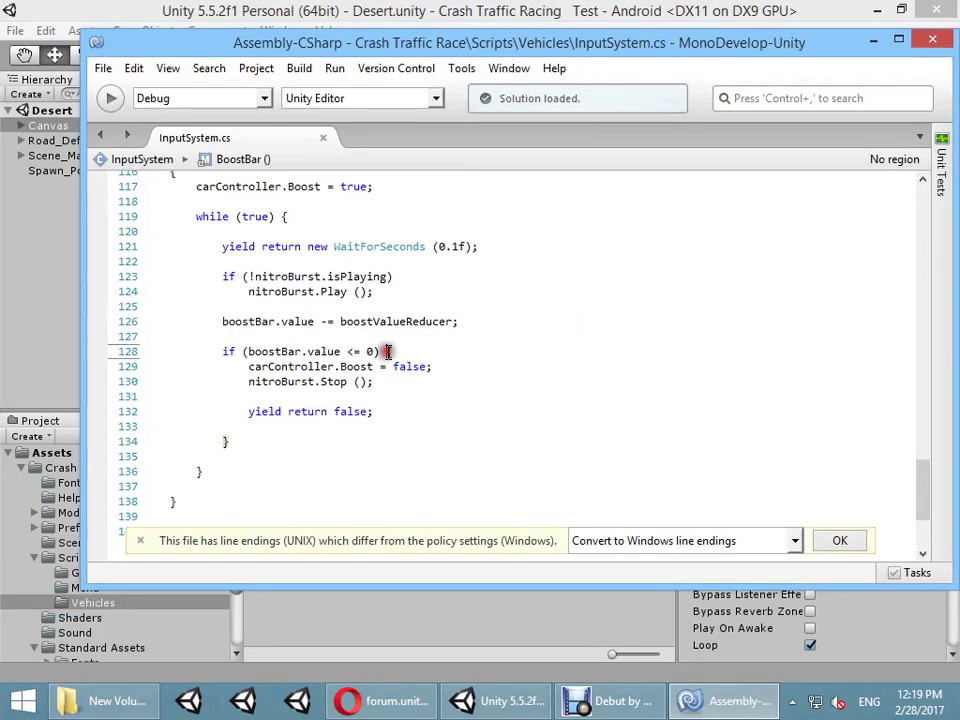
Step: Wrap the zero-boost if block at line 128 of InputSystem.cs in braces
key(Return)
text({)
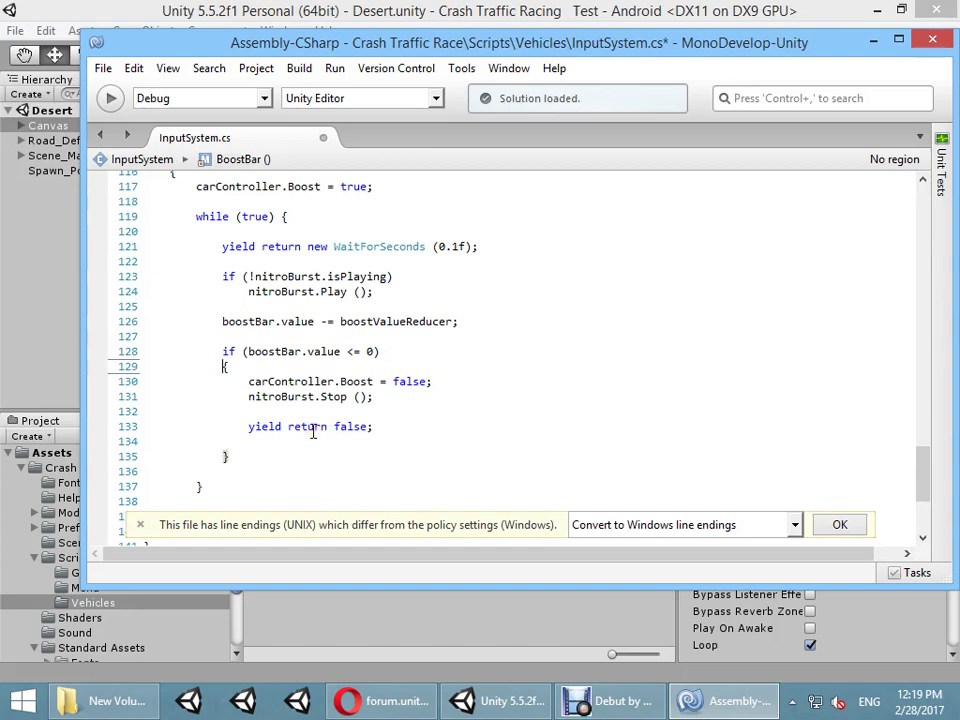
mouse_move(274, 432)
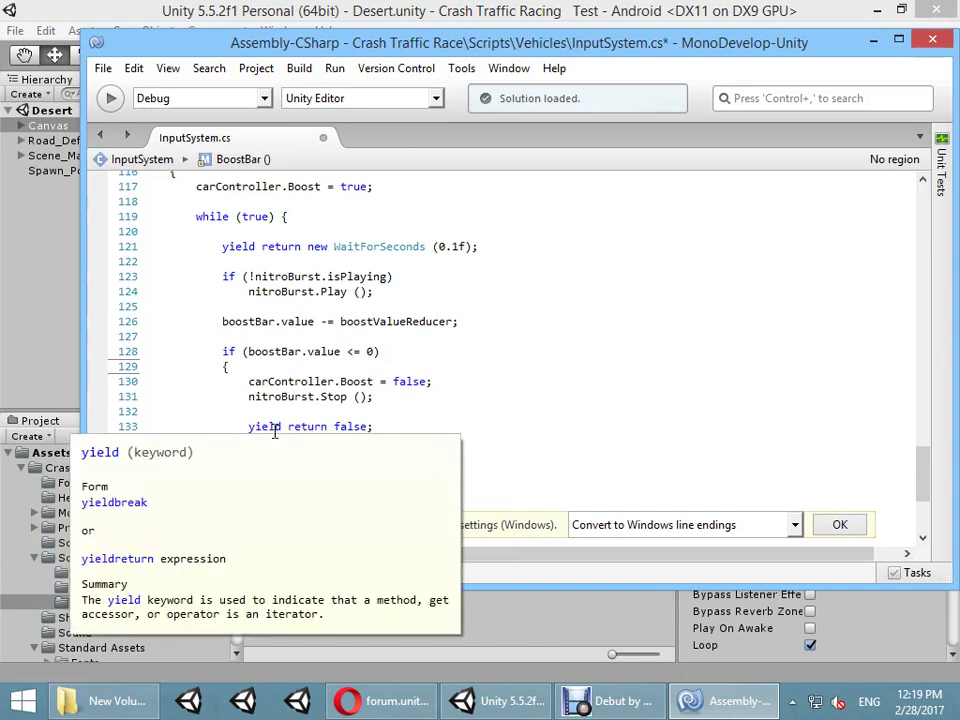
scroll(267, 429, up, 1)
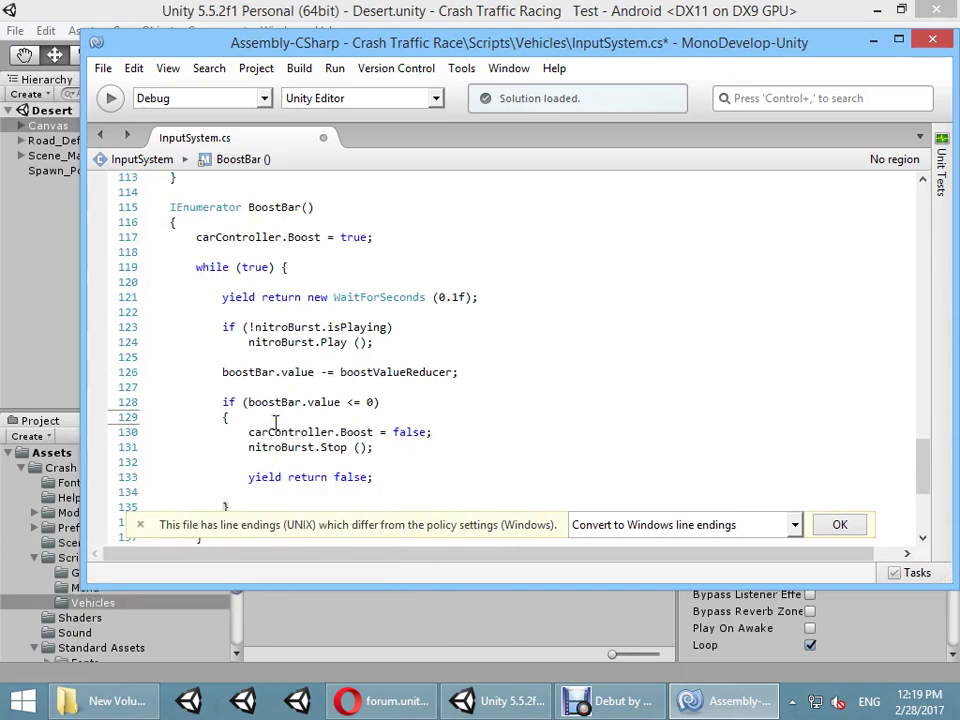
scroll(274, 420, up, 1)
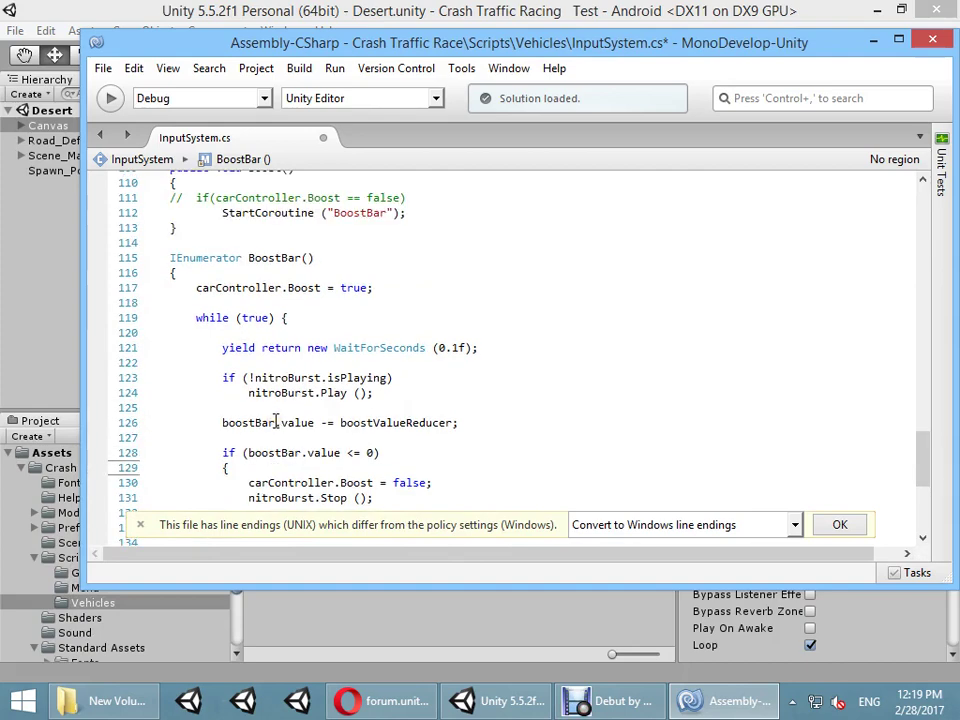
scroll(274, 422, down, 2)
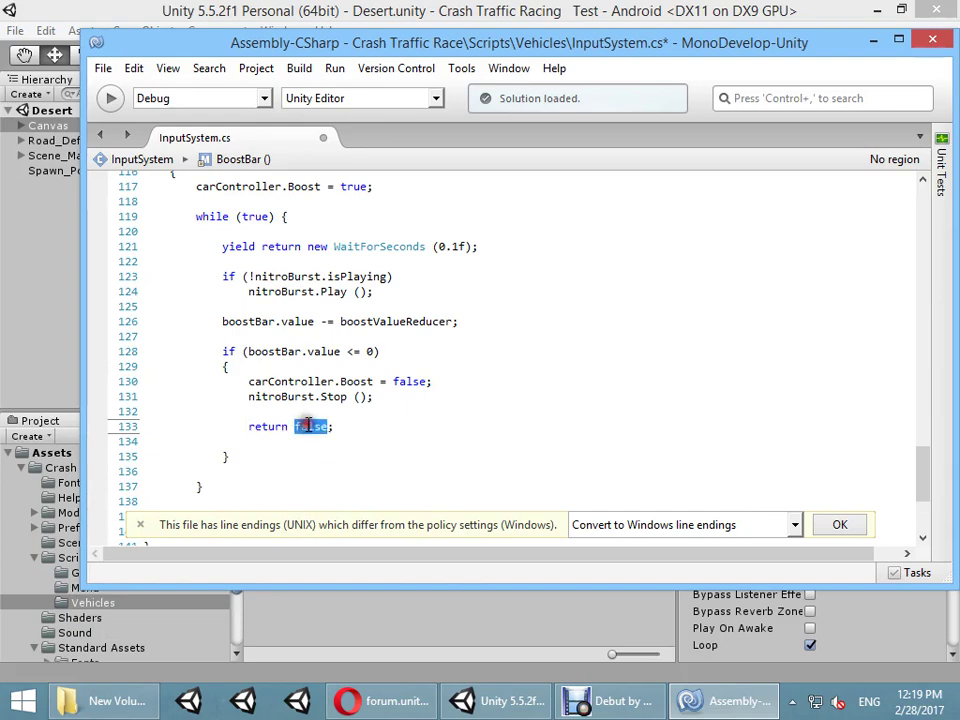
Step: Replace 'yield return false' with 'break;' and return to Unity to recompile
text(BRE)
click(340, 545)
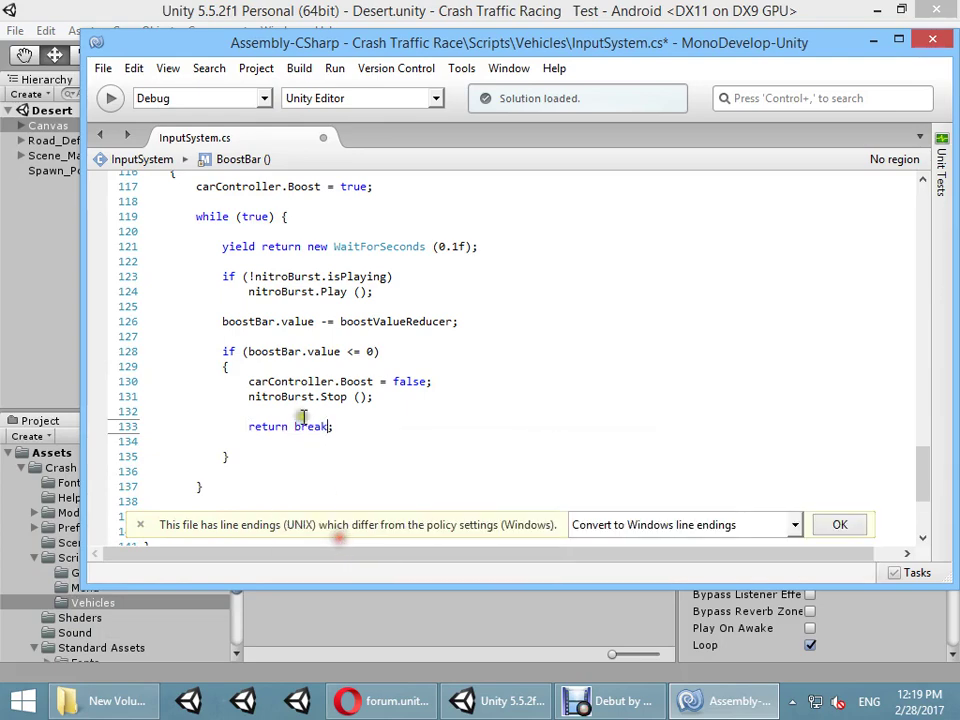
click(18, 302)
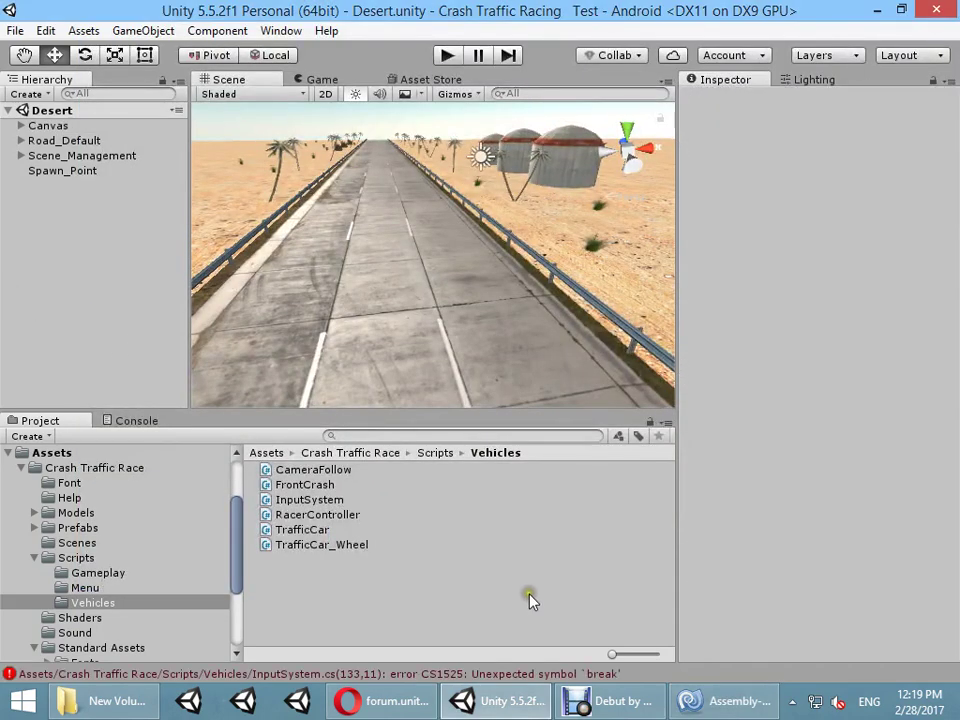
click(727, 710)
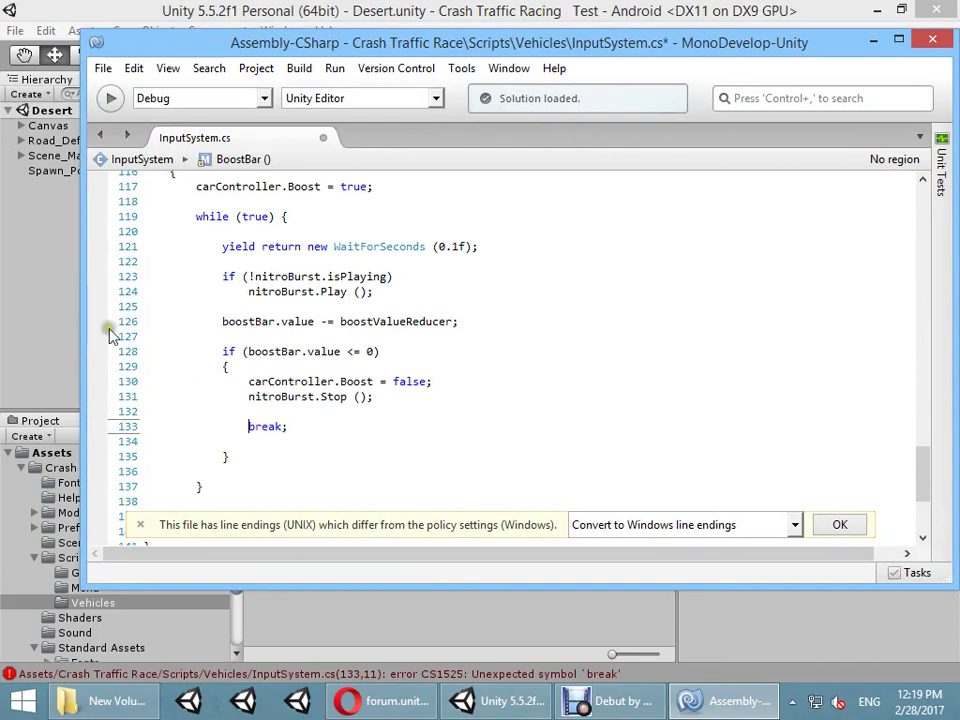
click(38, 288)
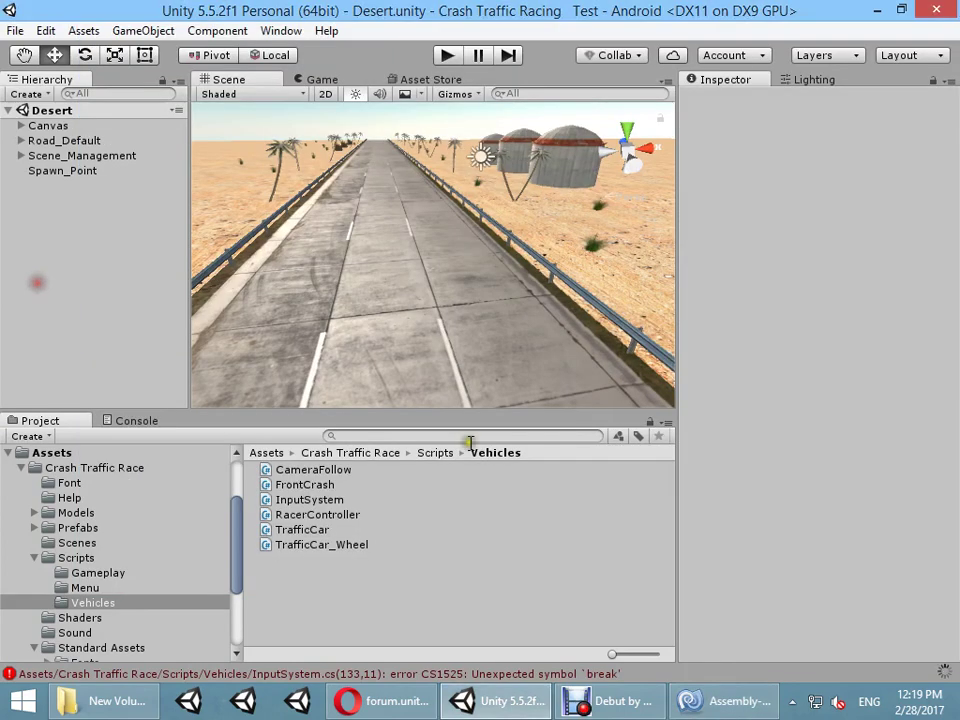
Step: Clear the Console and start the Desert level in Play mode
click(152, 422)
click(22, 435)
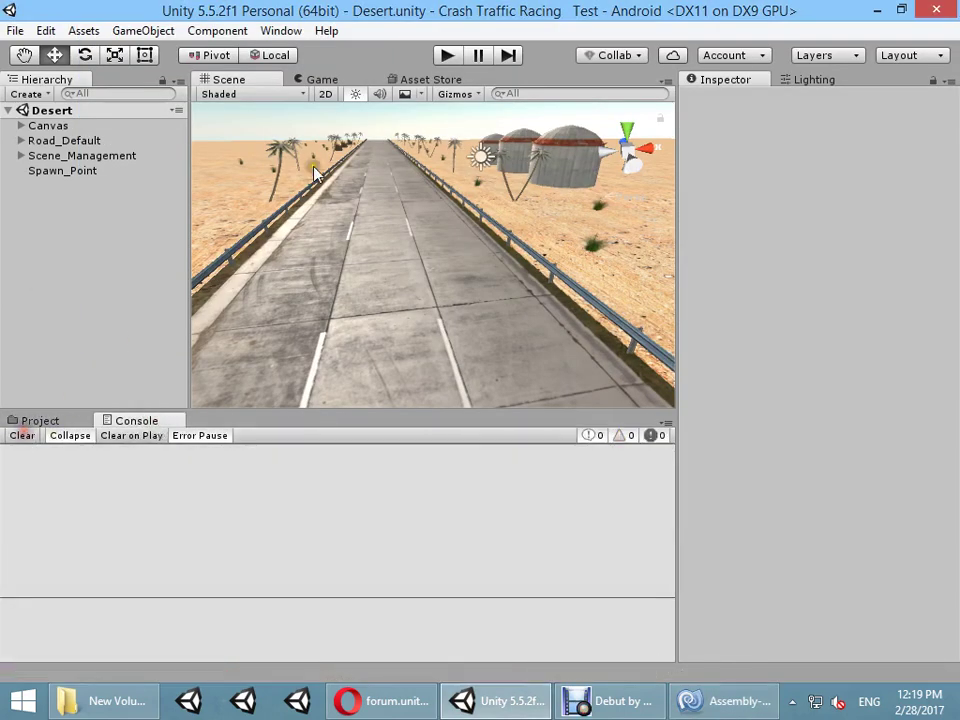
click(445, 56)
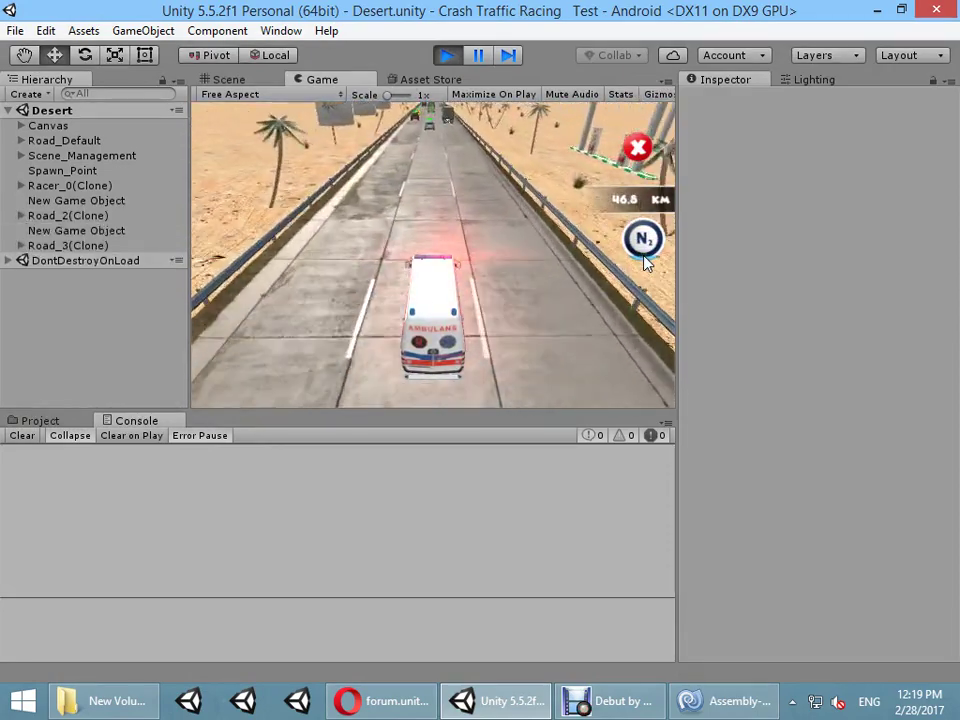
Step: Drive the ambulance between lanes with arrow keys, firing nitro twice, then stop Play mode
key(Right)
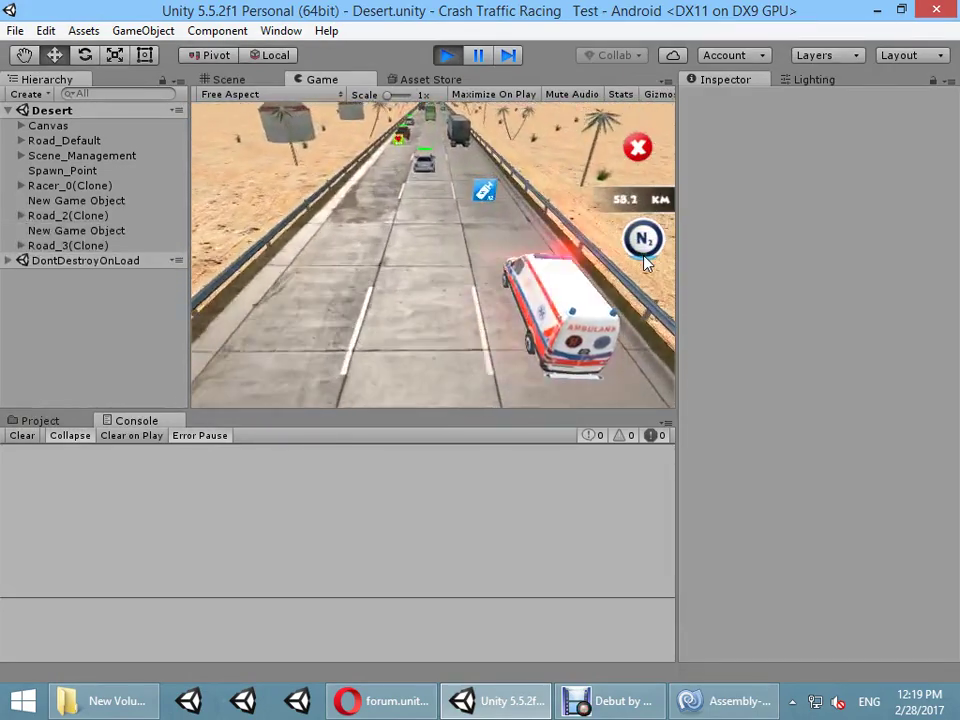
click(645, 258)
key(Left)
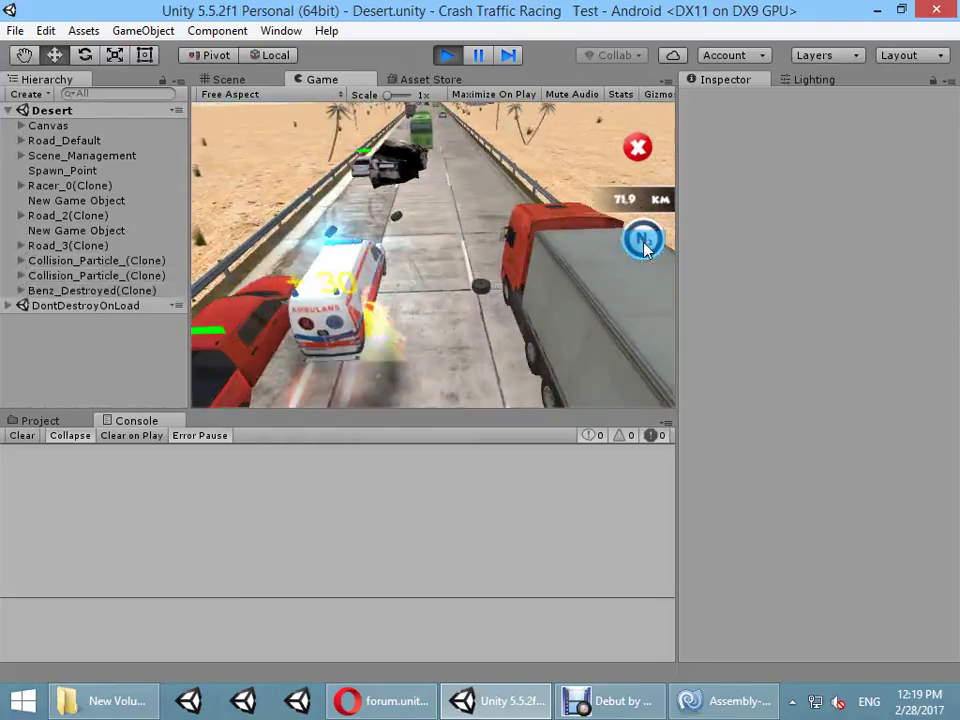
key(Right)
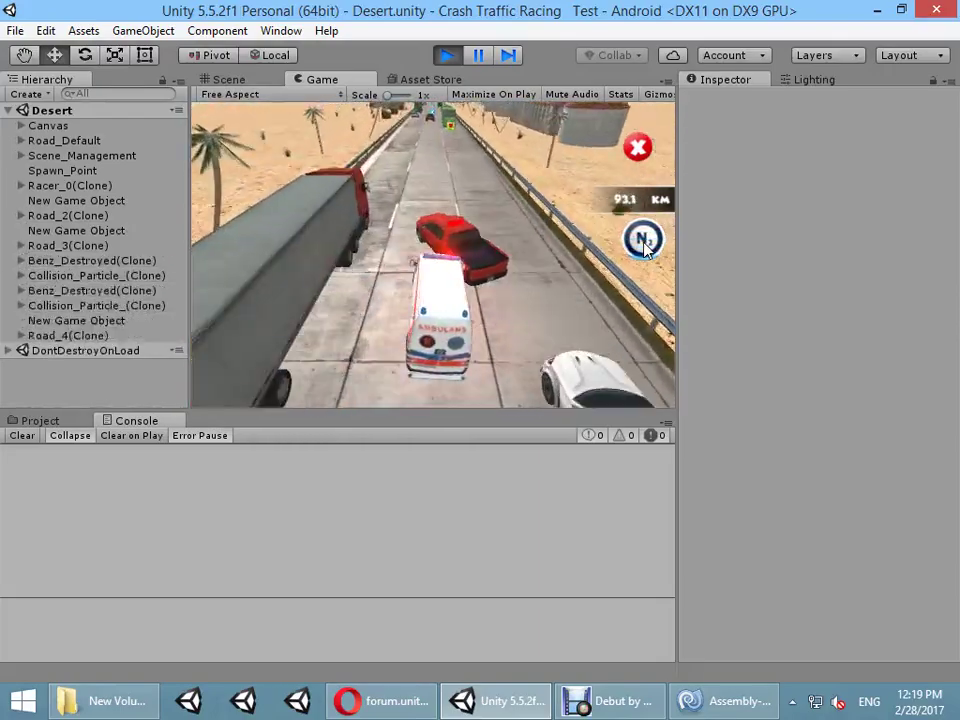
key(Right)
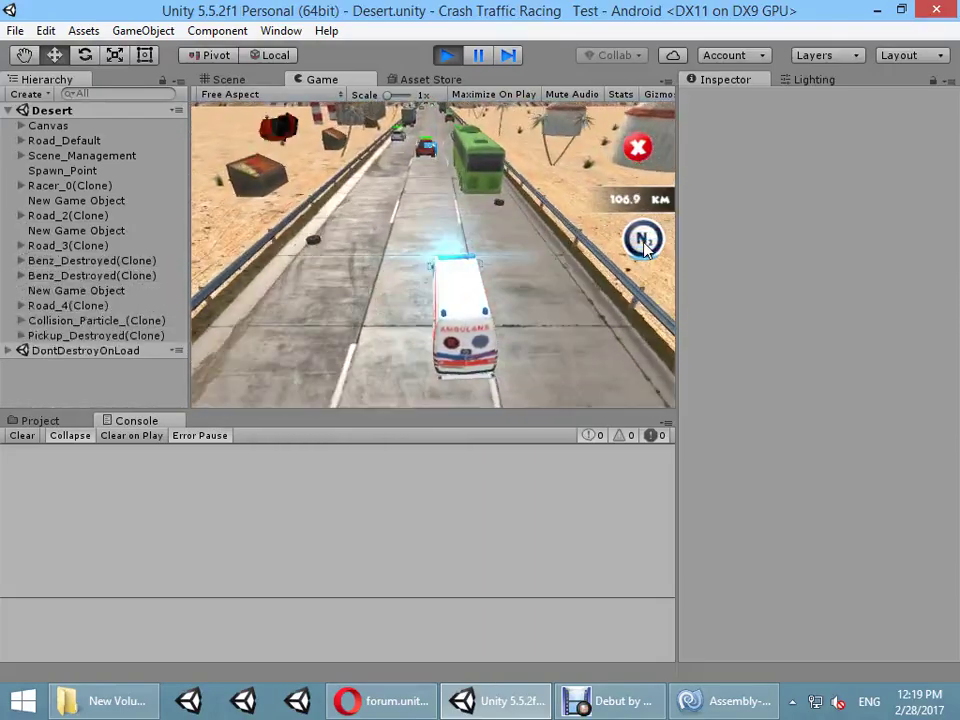
click(644, 246)
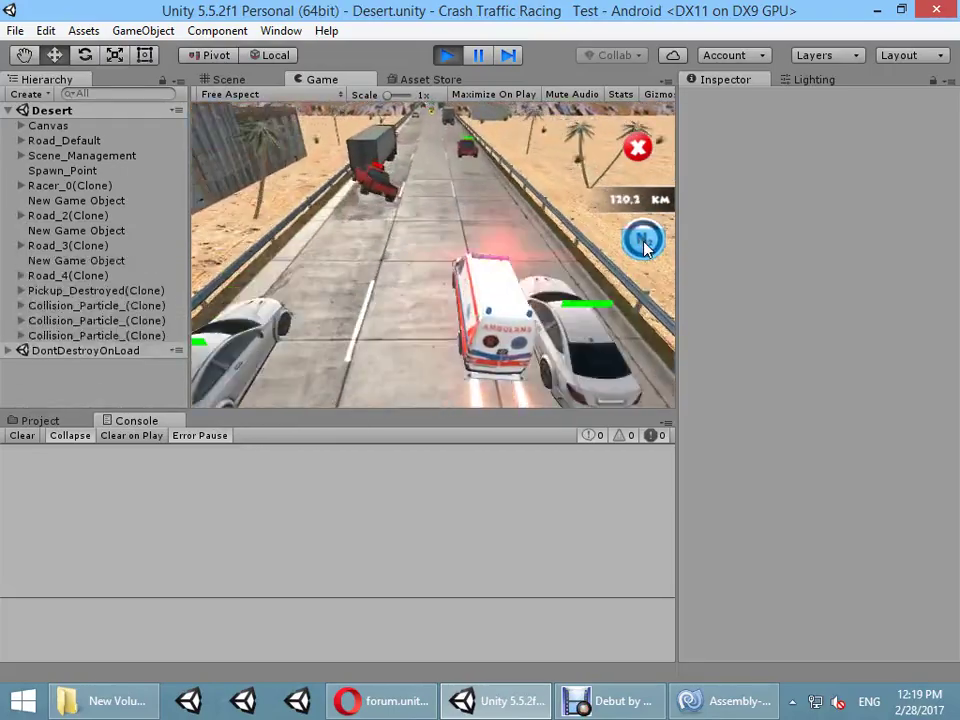
key(Left)
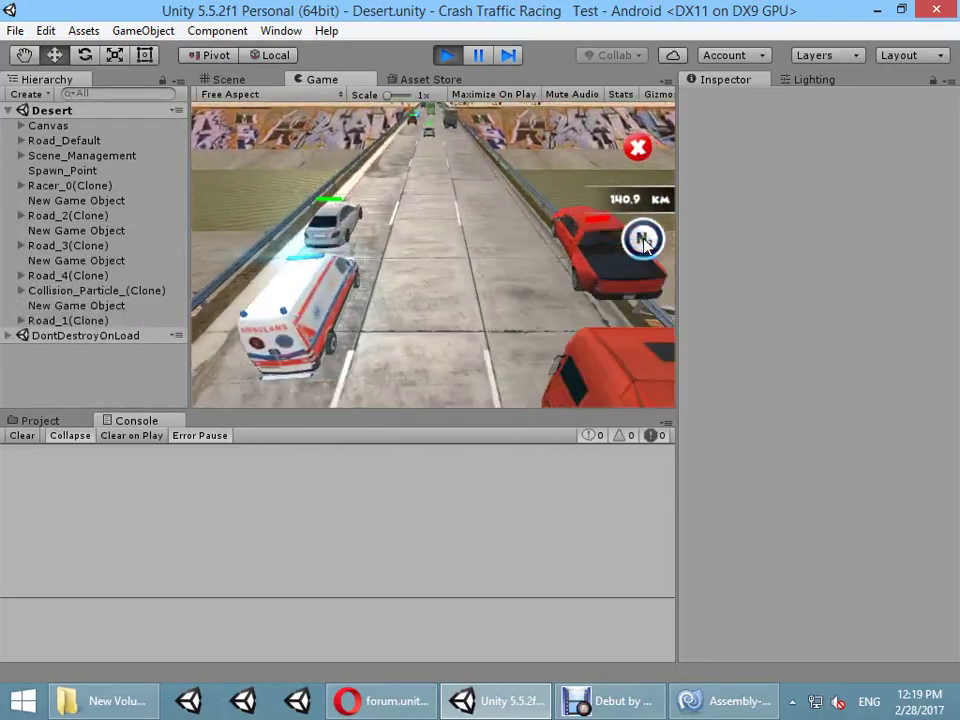
key(Right)
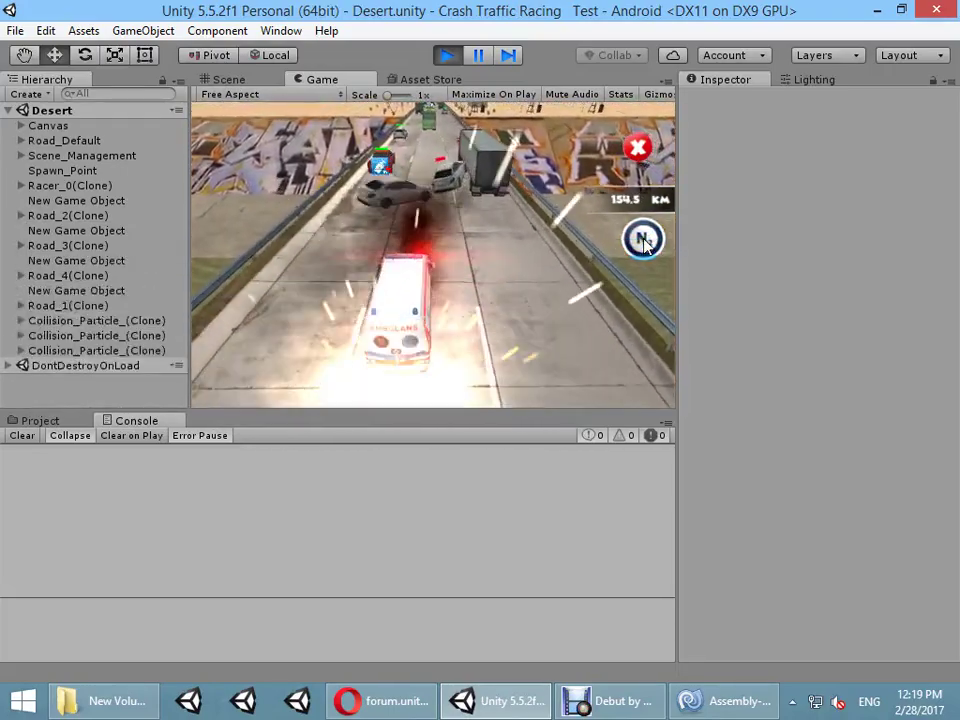
key(Left)
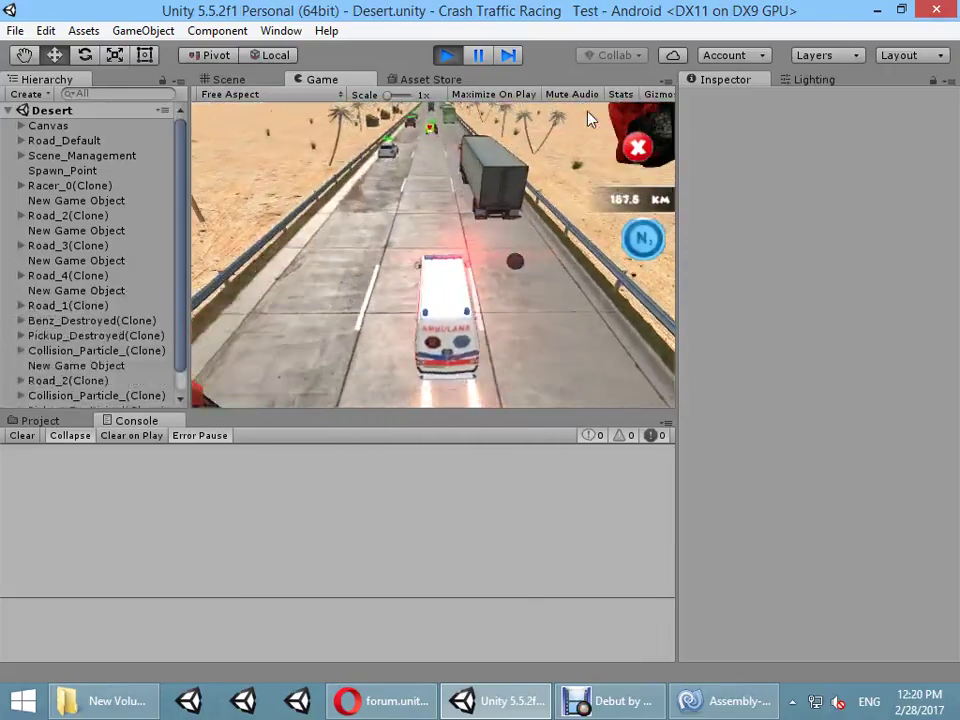
key(Left)
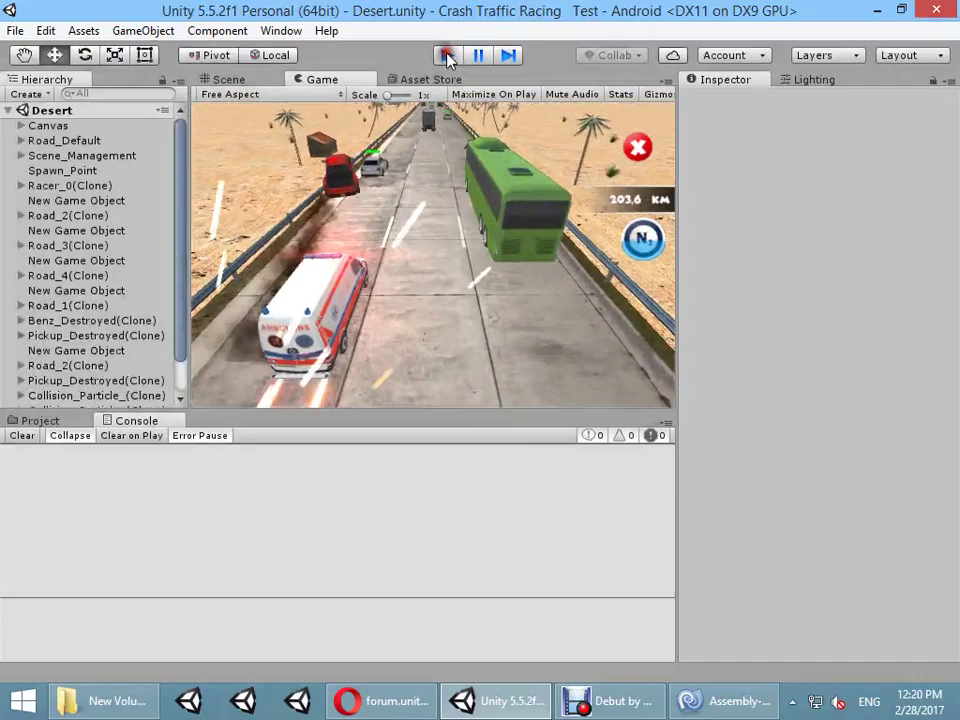
click(447, 55)
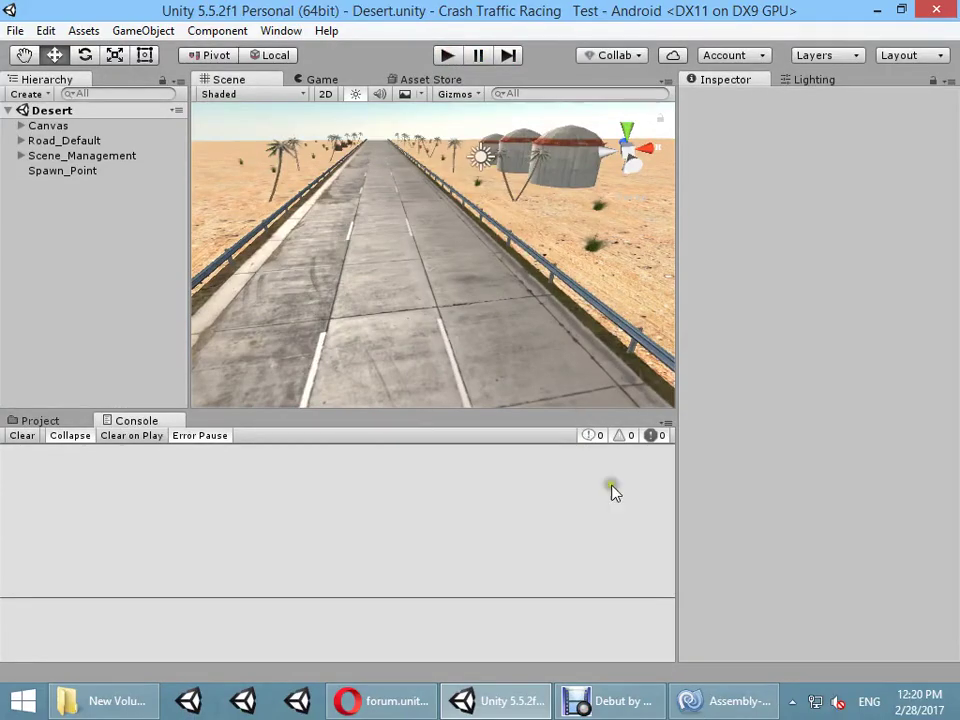